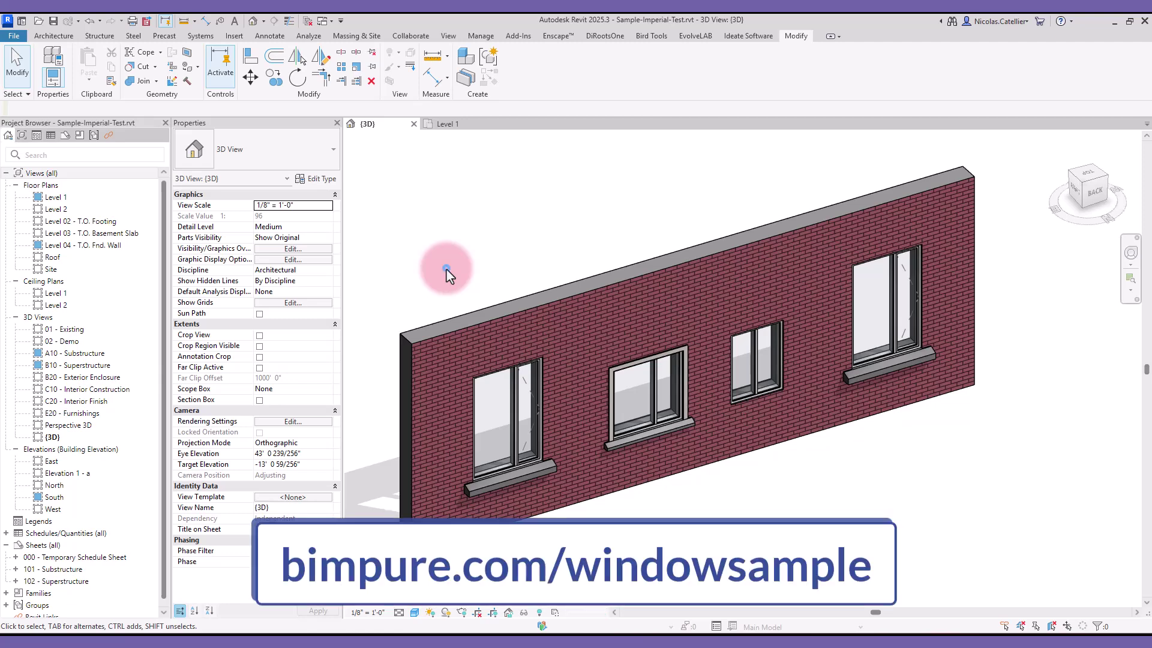
- Give the left window the 3' x 4' - Hopper - Sill and Trim type and open Edit Type
{"action": "left_click", "coordinate": [536, 393]}
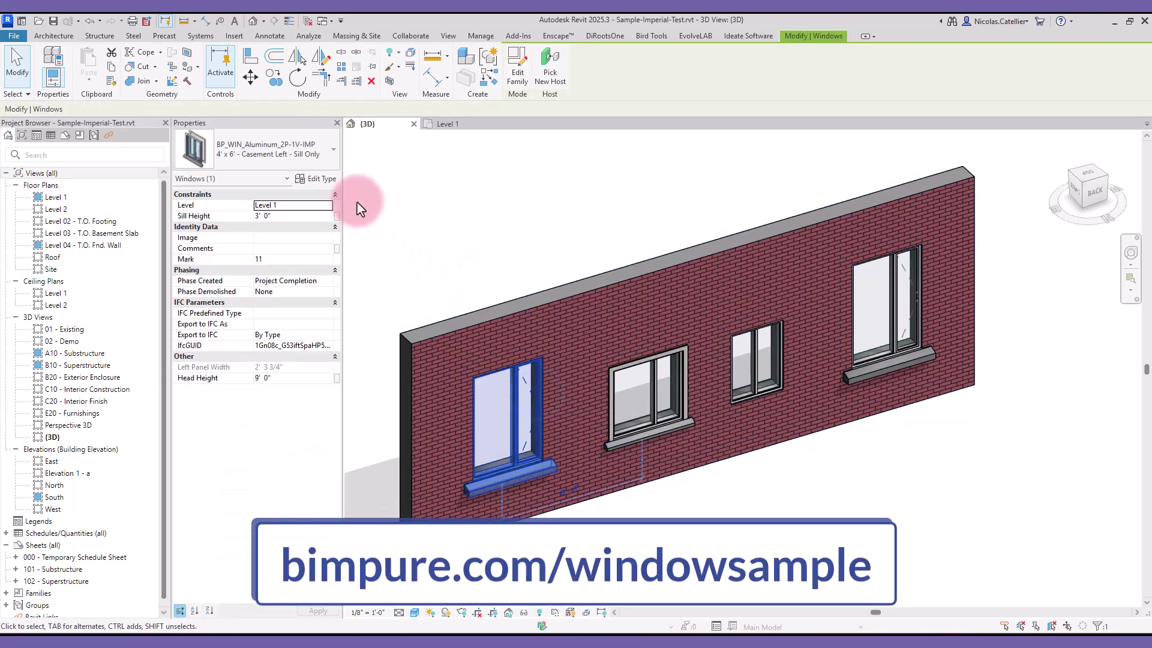
{"action": "left_click", "coordinate": [311, 153]}
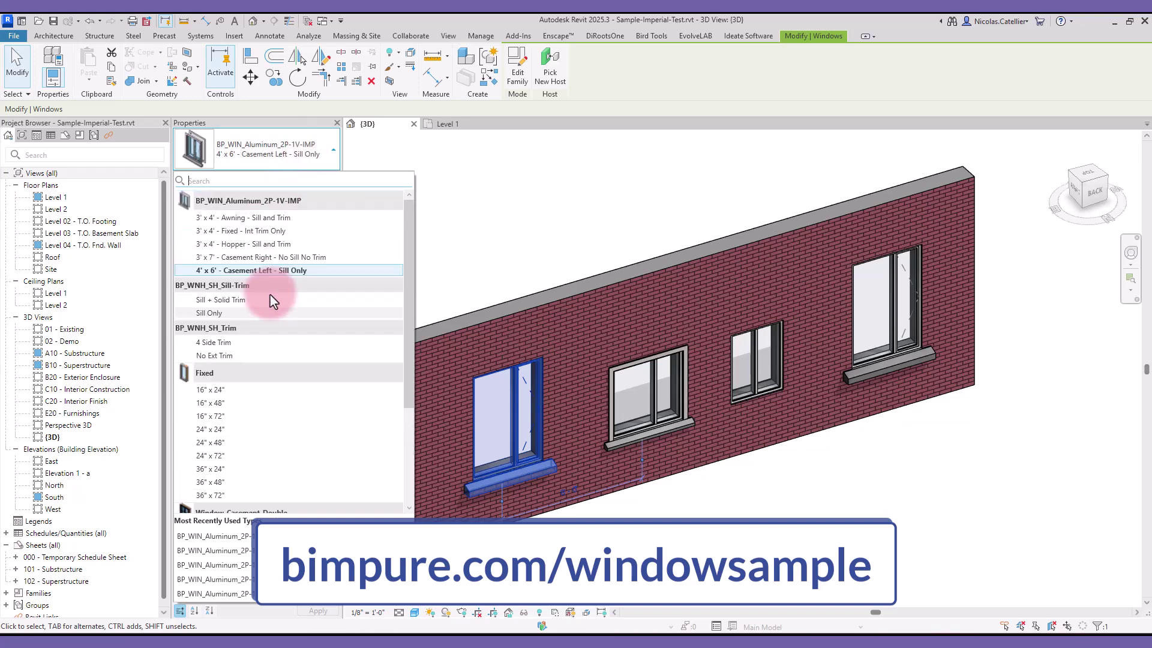
{"action": "left_click", "coordinate": [268, 244]}
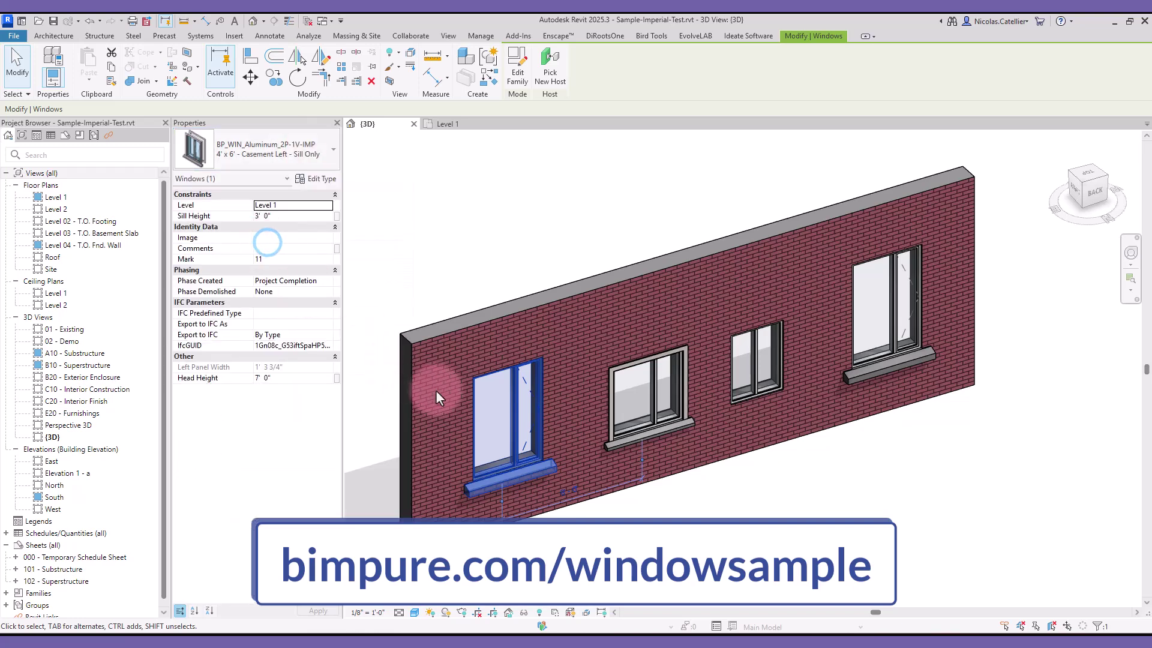
{"action": "left_click", "coordinate": [320, 183]}
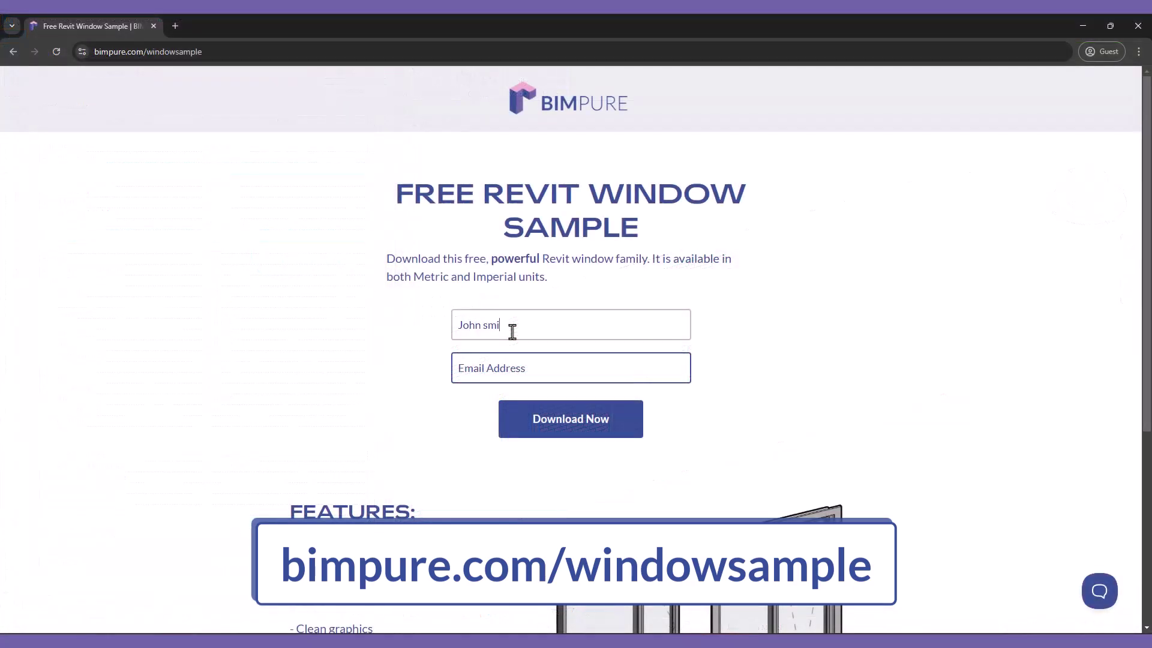
{"action": "type", "text": "th"}
- Complete the name on the Bimpure download form and move to Email Address
{"action": "key", "text": "Tab"}
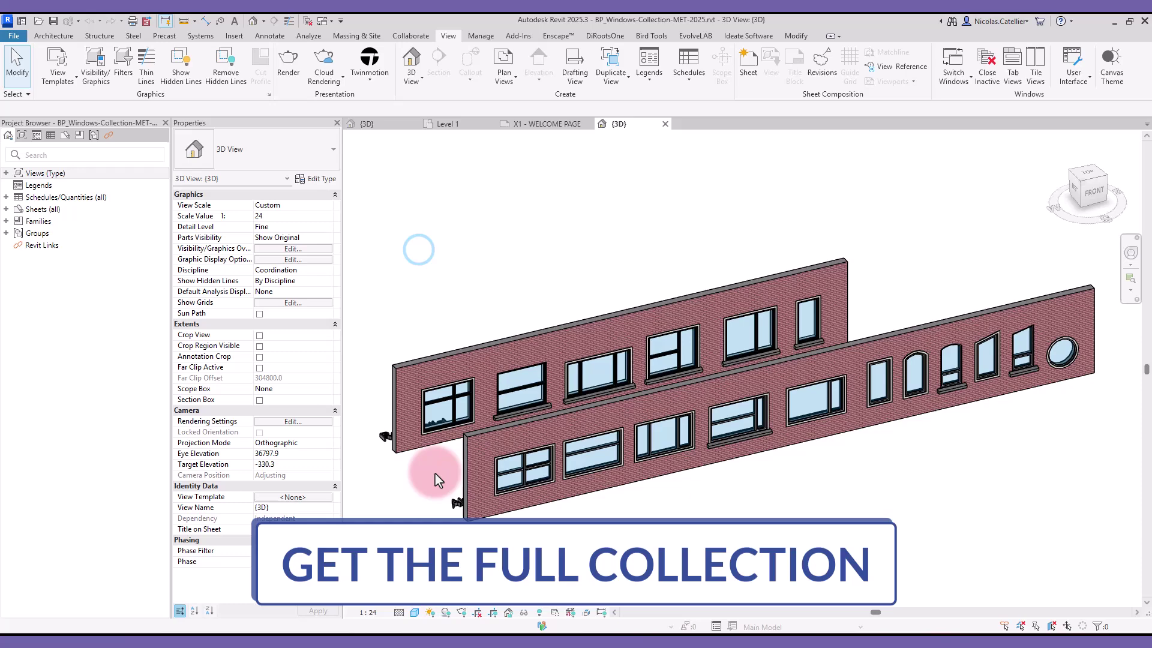
{"action": "scroll", "coordinate": [435, 481], "scroll_direction": "up", "scroll_amount": 2}
{"action": "scroll", "coordinate": [420, 471], "scroll_direction": "up", "scroll_amount": 2}
{"action": "scroll", "coordinate": [412, 476], "scroll_direction": "up", "scroll_amount": 2}
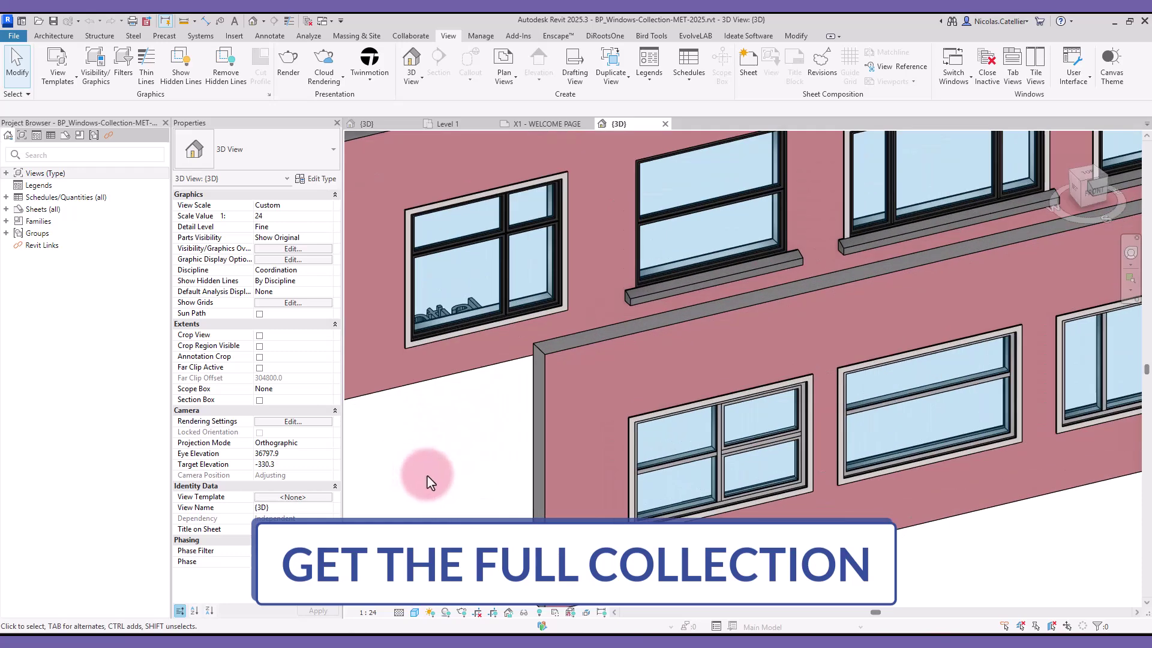
{"action": "scroll", "coordinate": [429, 476], "scroll_direction": "up", "scroll_amount": 2}
{"action": "scroll", "coordinate": [631, 360], "scroll_direction": "down", "scroll_amount": 2}
{"action": "scroll", "coordinate": [631, 382], "scroll_direction": "down", "scroll_amount": 2}
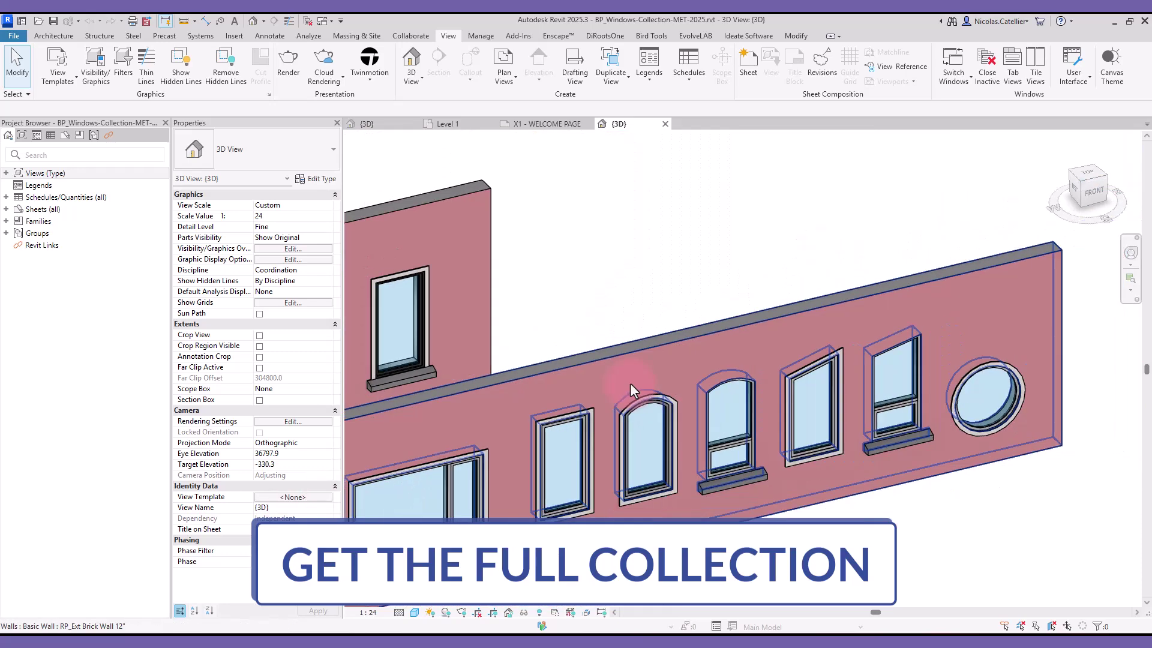
{"action": "scroll", "coordinate": [698, 380], "scroll_direction": "down", "scroll_amount": 1}
{"action": "scroll", "coordinate": [699, 380], "scroll_direction": "up", "scroll_amount": 2}
{"action": "scroll", "coordinate": [971, 535], "scroll_direction": "up", "scroll_amount": 1}
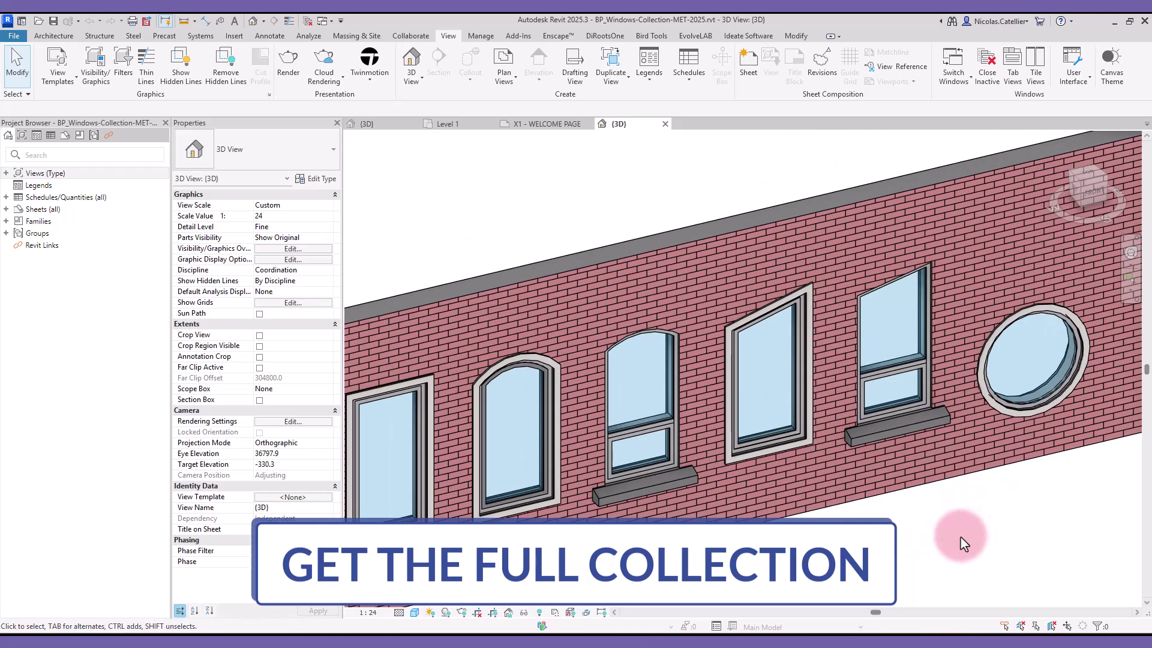
{"action": "scroll", "coordinate": [962, 543], "scroll_direction": "down", "scroll_amount": 1}
{"action": "middle_click_drag", "start_coordinate": [956, 541], "coordinate": [929, 492]}
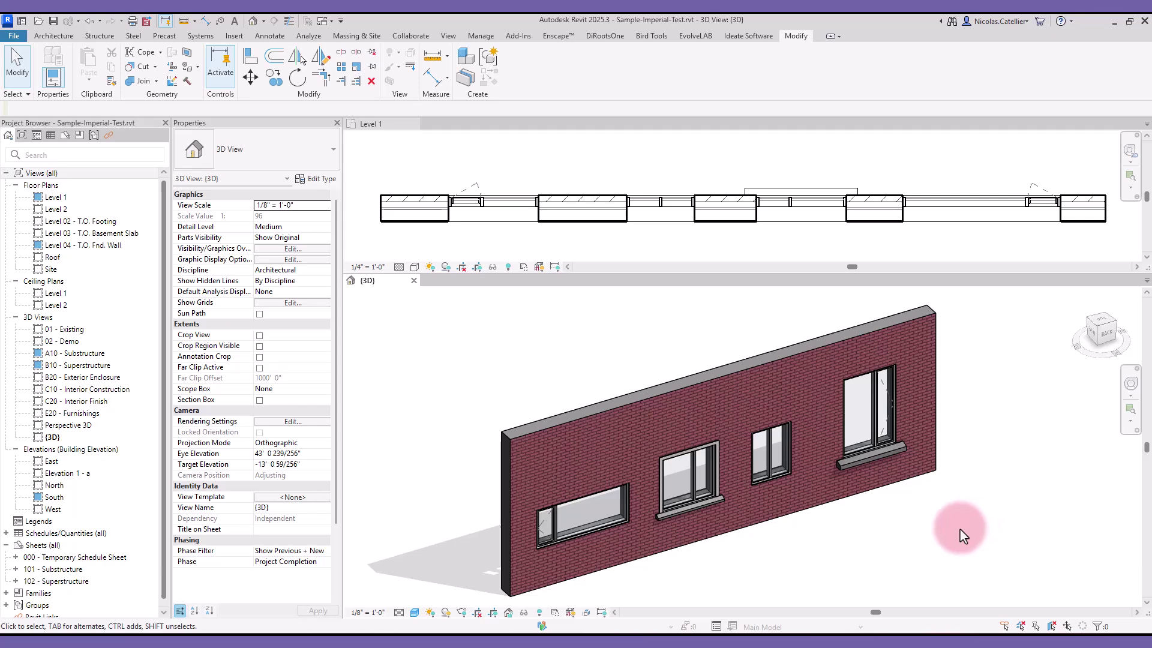
- Switch the leftmost window to the Hopper - Sill and Trim type and view the result
{"action": "left_click", "coordinate": [559, 534]}
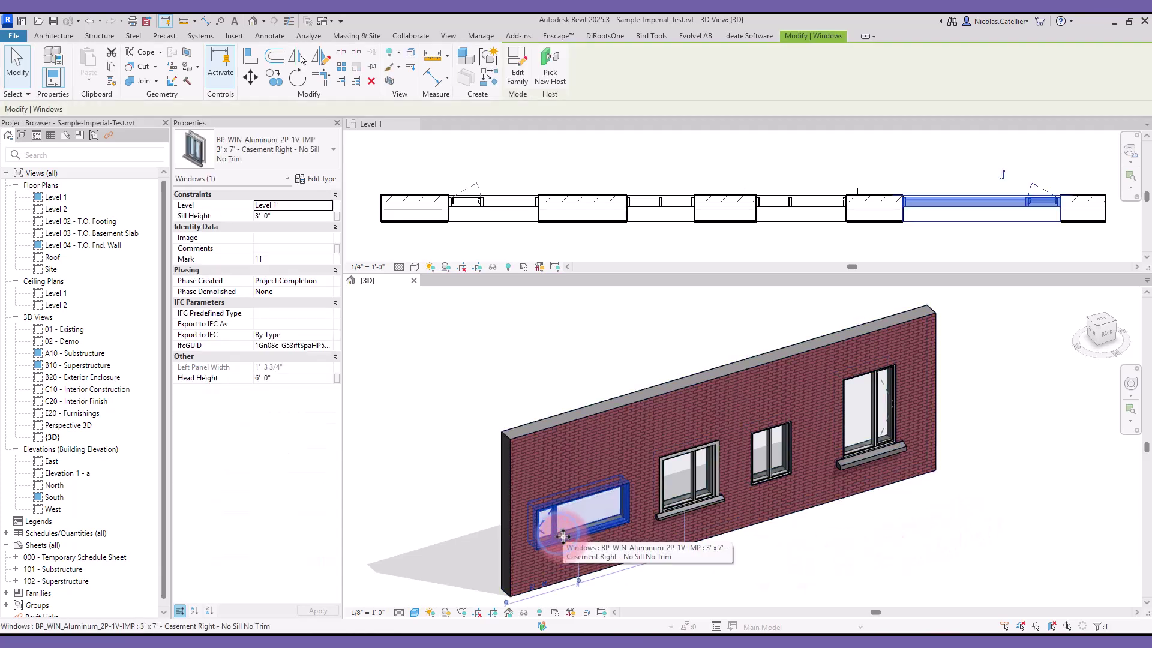
{"action": "left_click", "coordinate": [290, 162]}
{"action": "scroll", "coordinate": [274, 337], "scroll_direction": "up", "scroll_amount": 2}
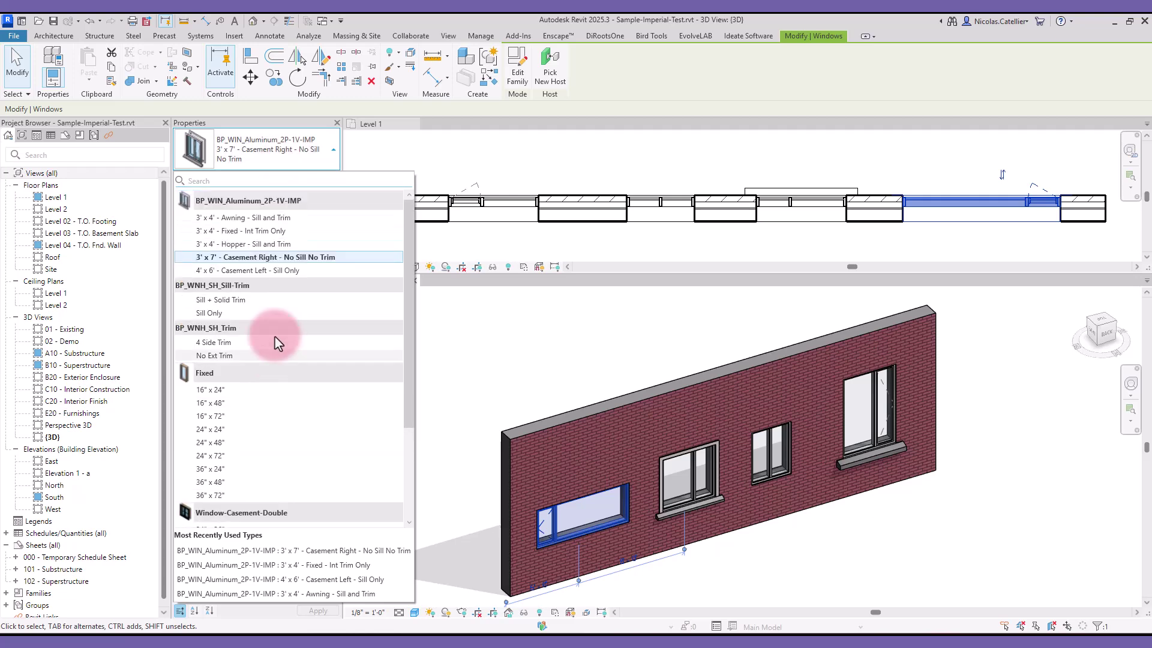
{"action": "left_click", "coordinate": [271, 247]}
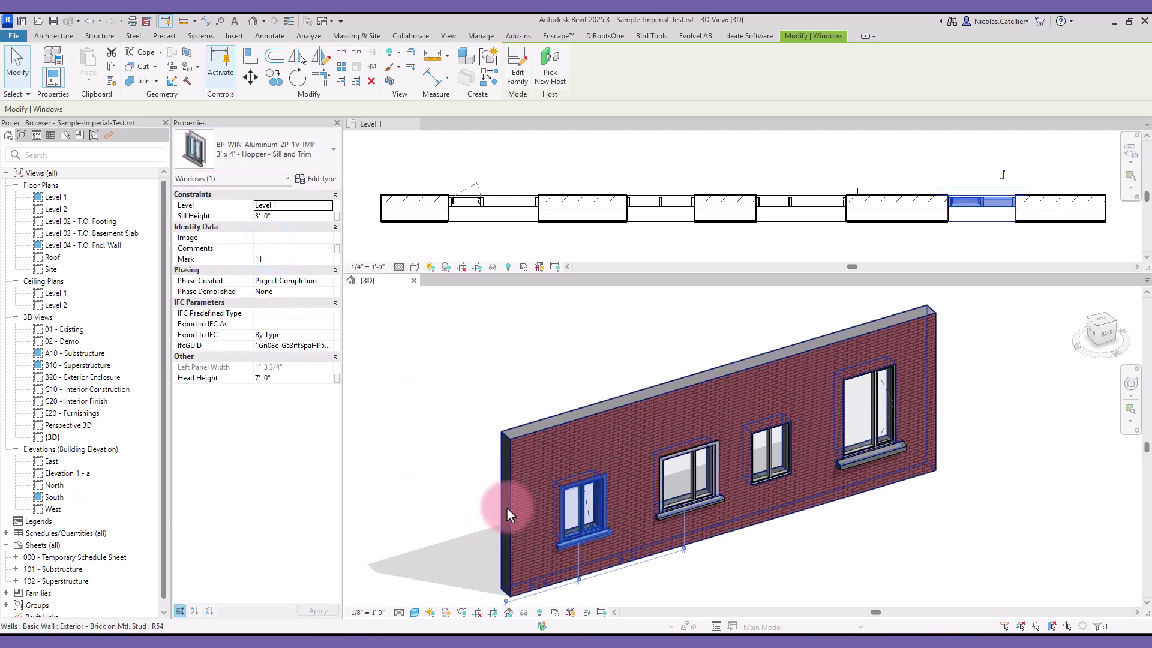
{"action": "left_click", "coordinate": [470, 496]}
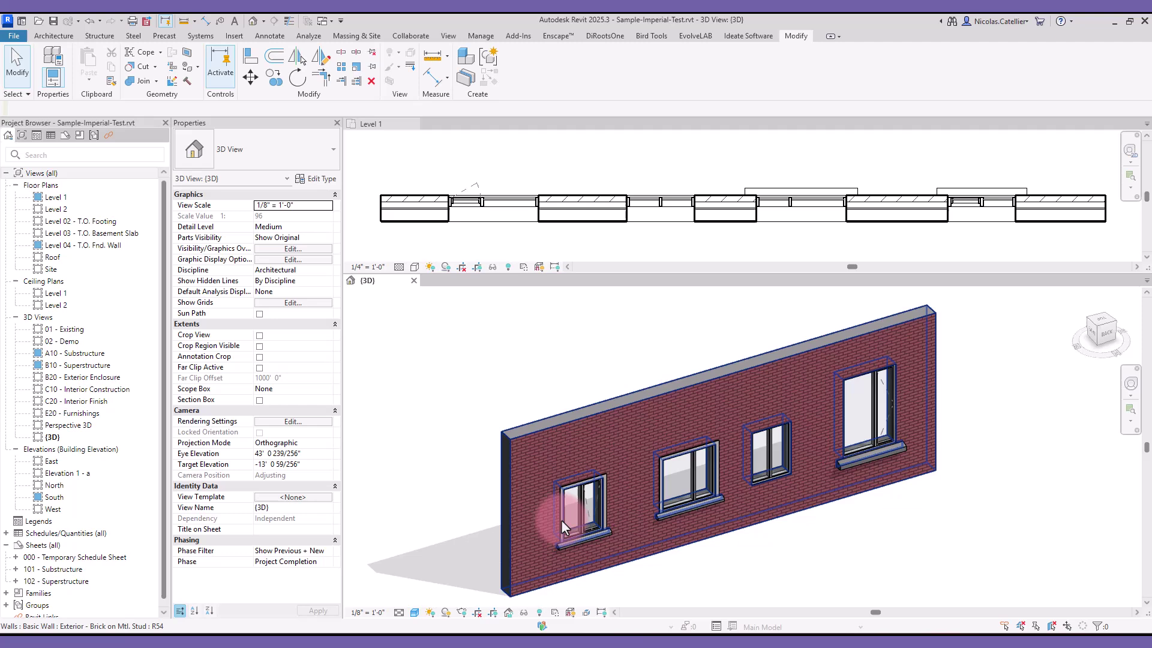
- Change the leftmost window to 4' x 6' - Casement Left - Sill Only
{"action": "left_click", "coordinate": [586, 517]}
{"action": "left_click", "coordinate": [304, 162]}
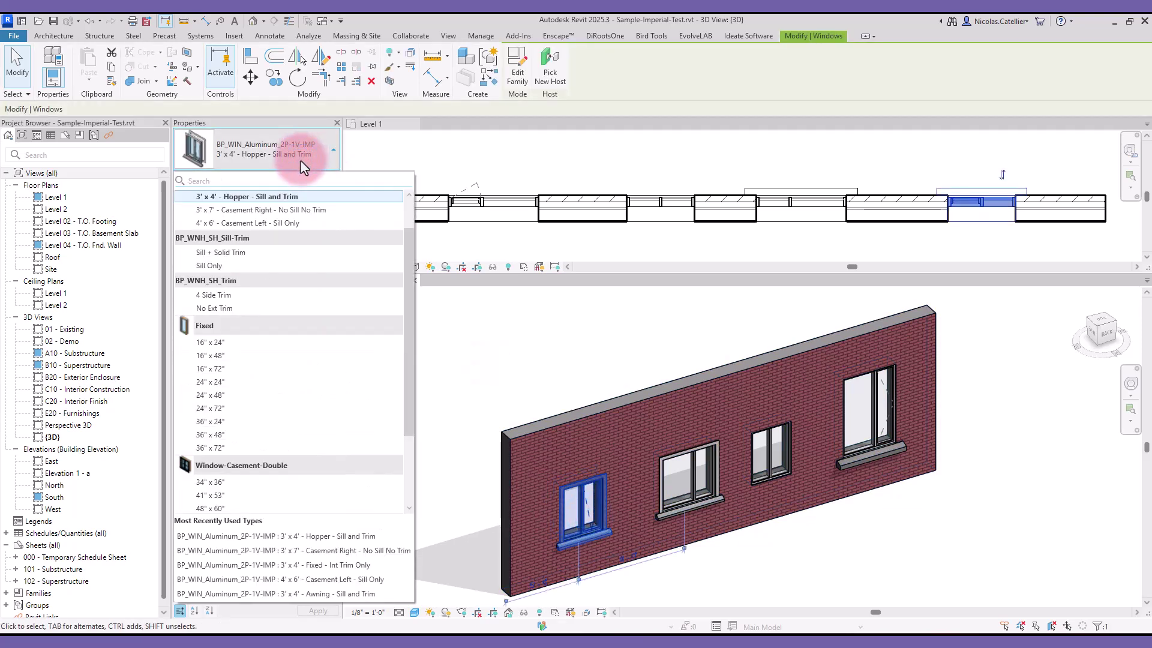
{"action": "left_click", "coordinate": [298, 224]}
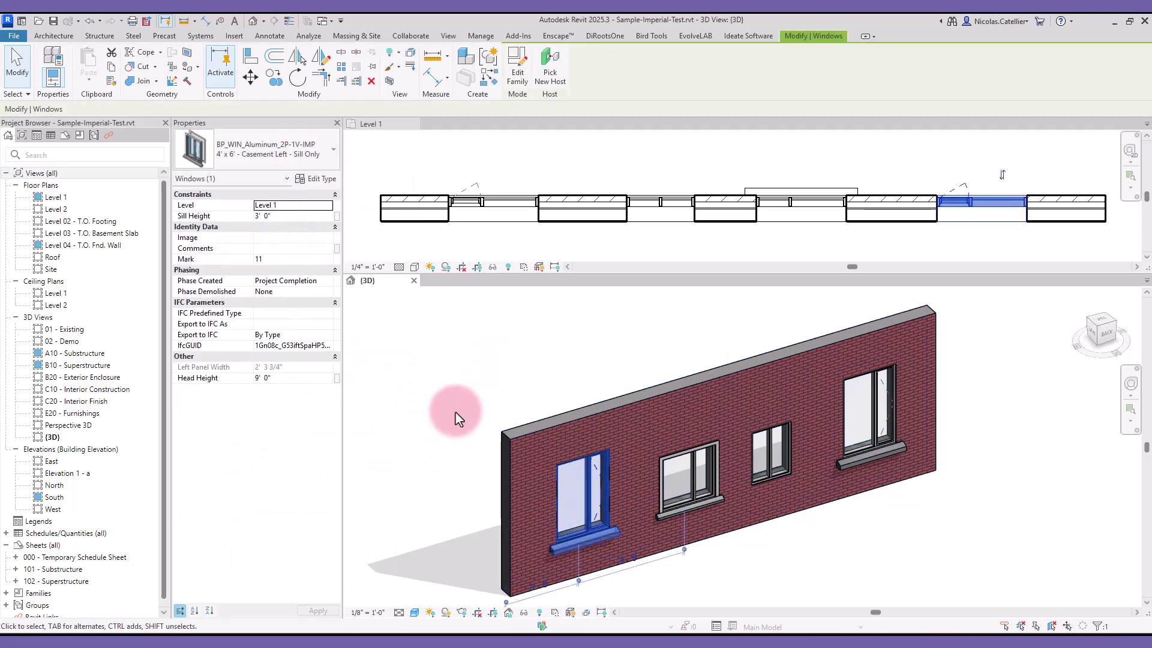
{"action": "left_click", "coordinate": [456, 412]}
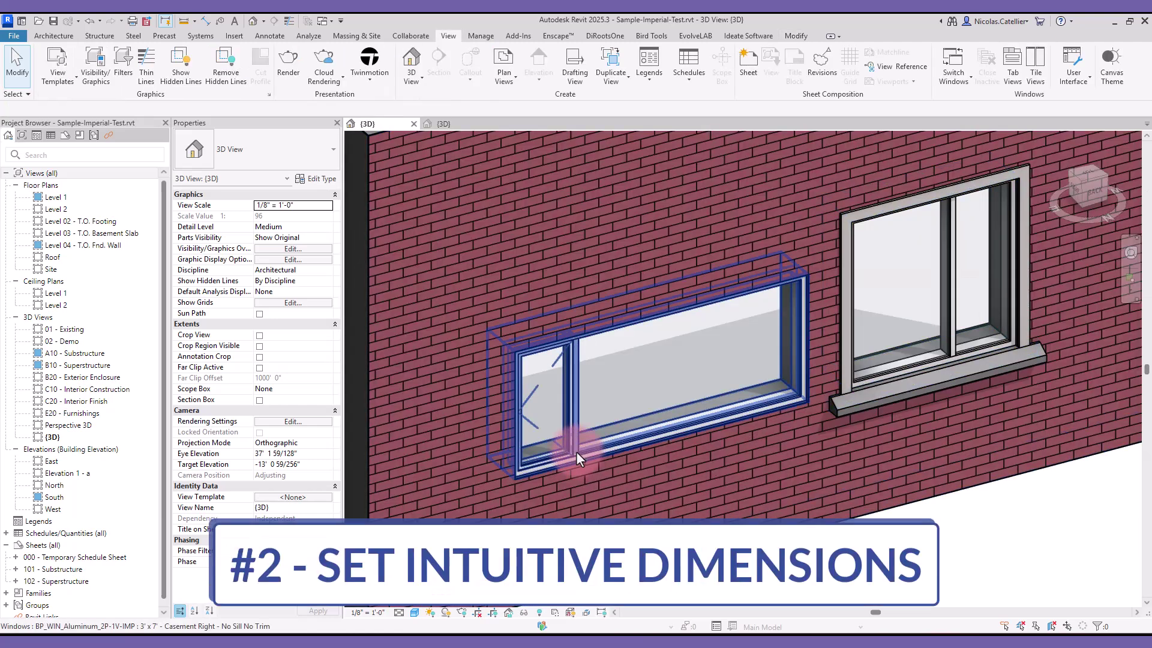
{"action": "left_click", "coordinate": [577, 450]}
{"action": "left_click", "coordinate": [315, 179]}
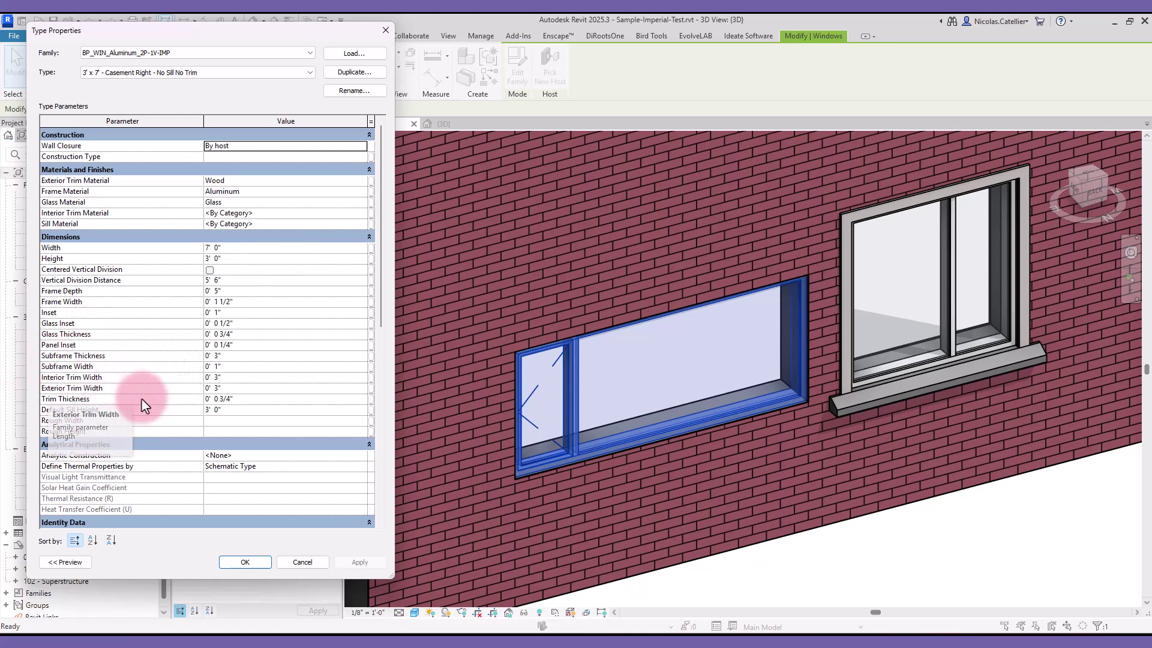
{"action": "left_click", "coordinate": [246, 566]}
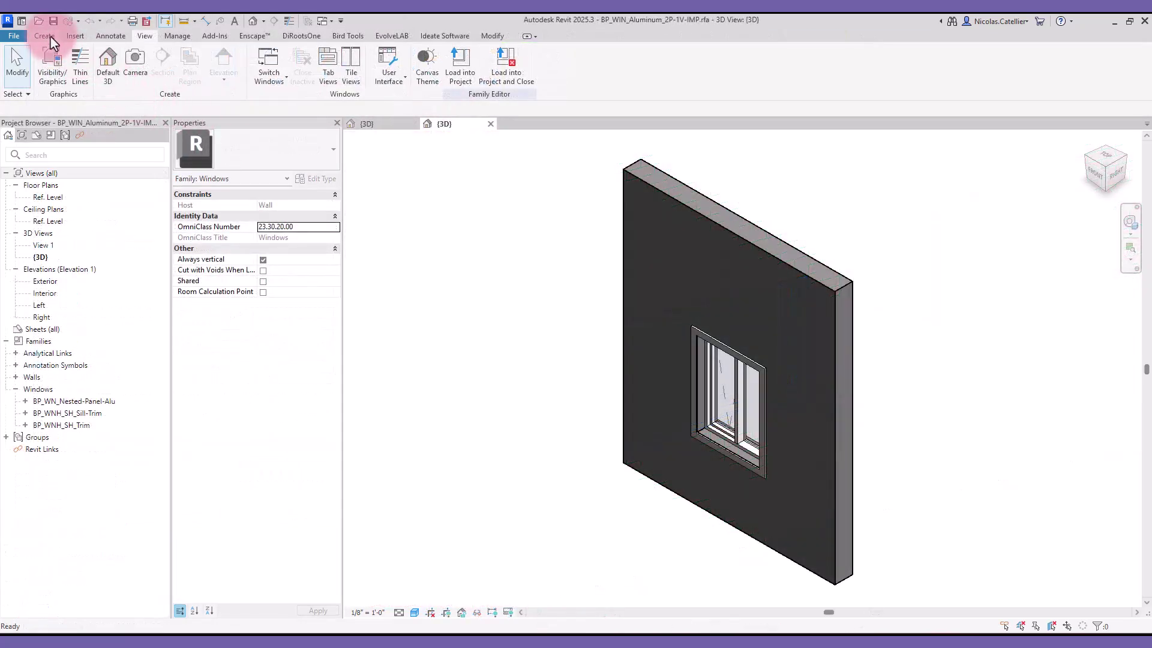
{"action": "left_click", "coordinate": [50, 36]}
{"action": "left_click", "coordinate": [70, 76]}
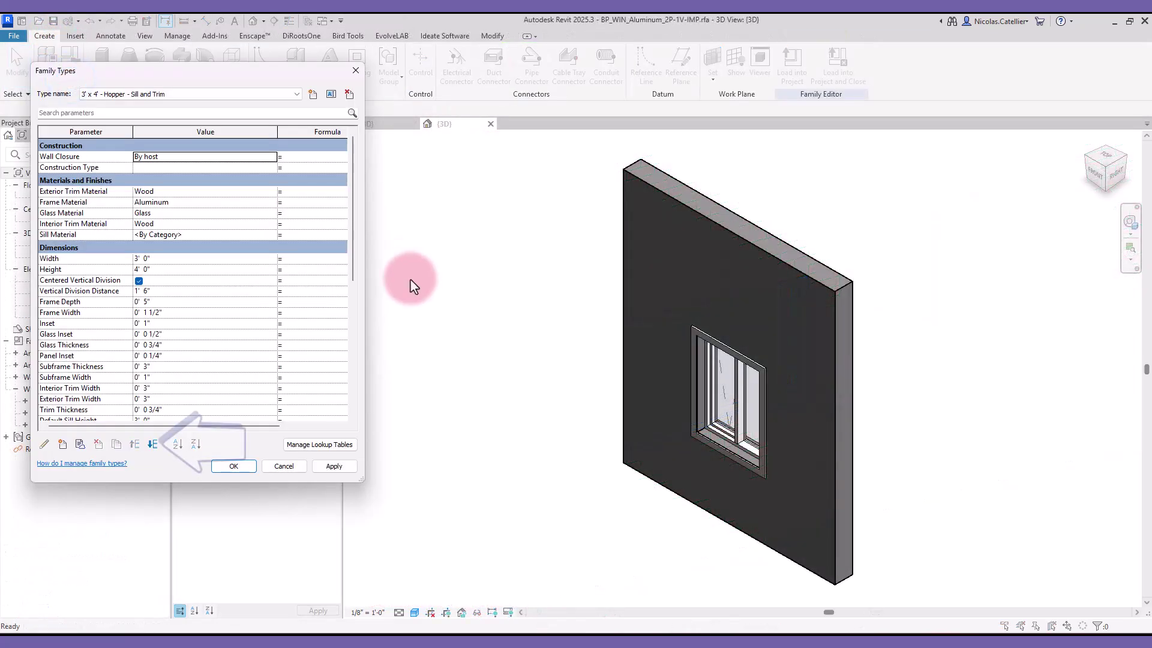
{"action": "left_click", "coordinate": [81, 312]}
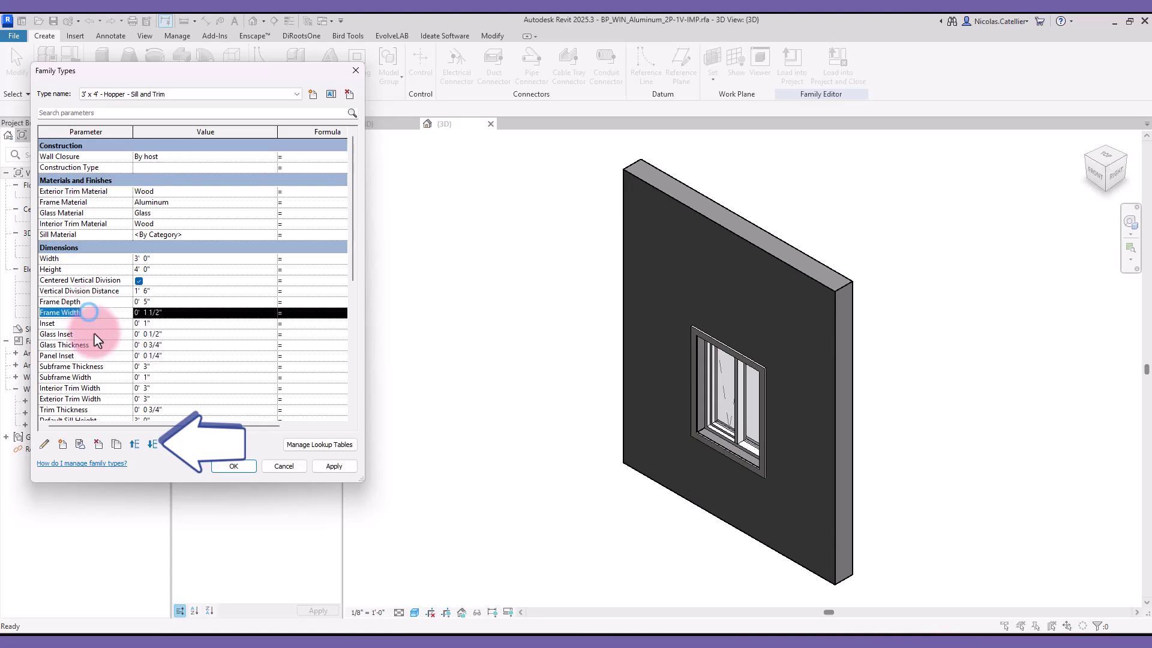
{"action": "left_click", "coordinate": [134, 445]}
{"action": "left_click", "coordinate": [152, 445]}
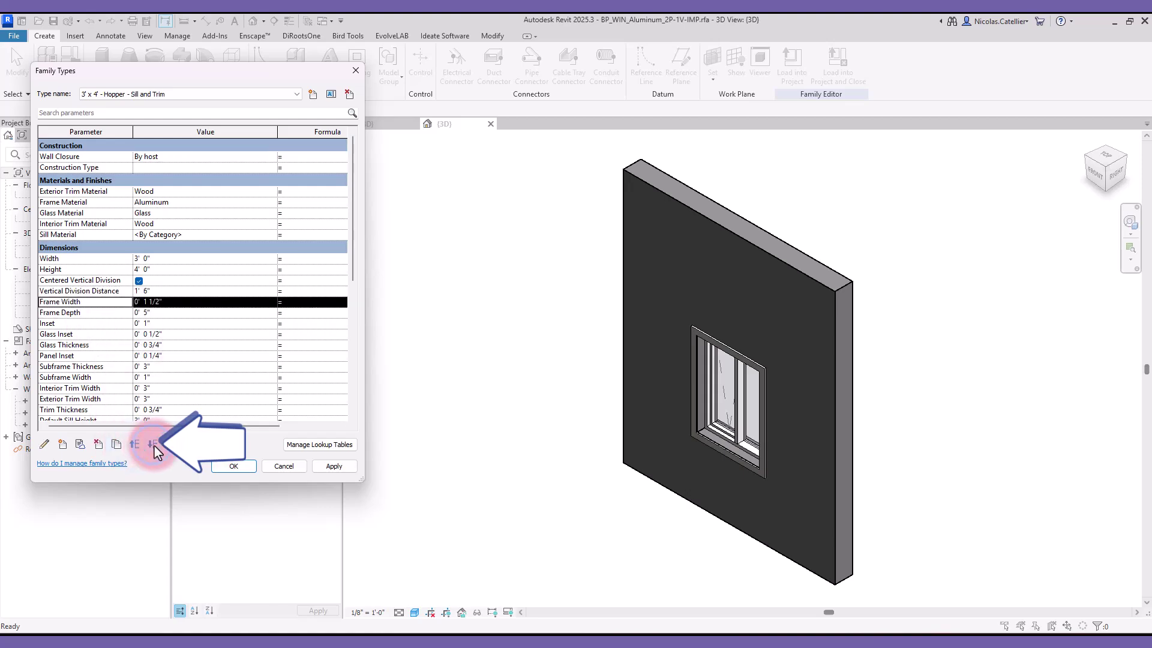
{"action": "left_click", "coordinate": [152, 445]}
{"action": "left_click", "coordinate": [278, 466]}
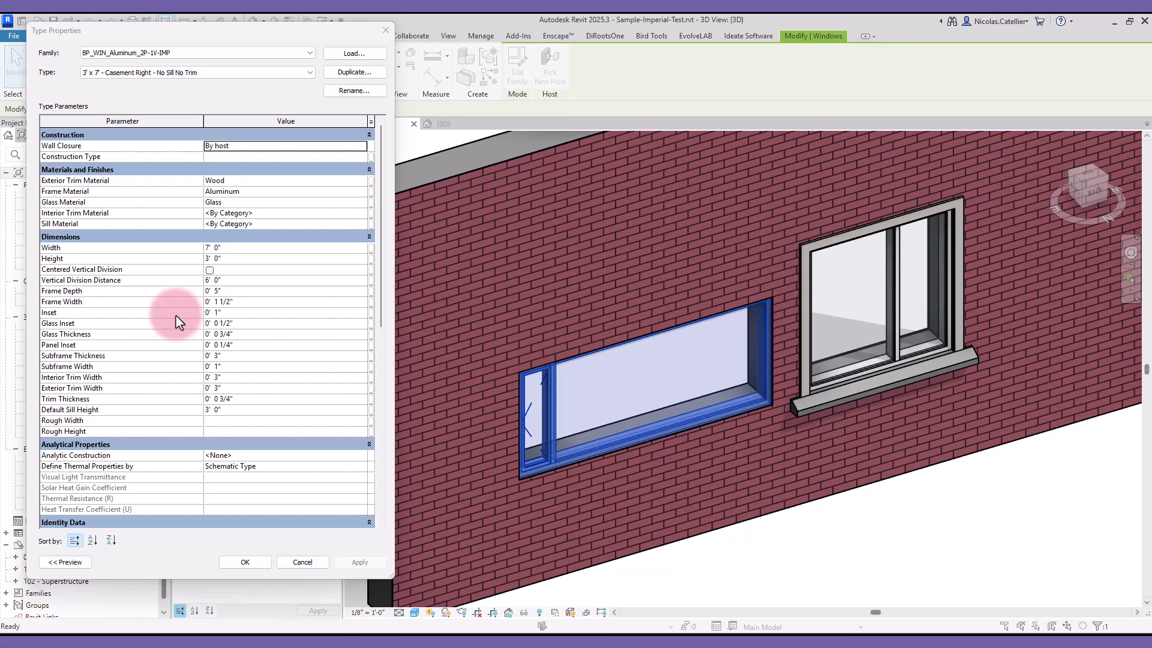
{"action": "scroll", "coordinate": [157, 324], "scroll_direction": "down", "scroll_amount": 5}
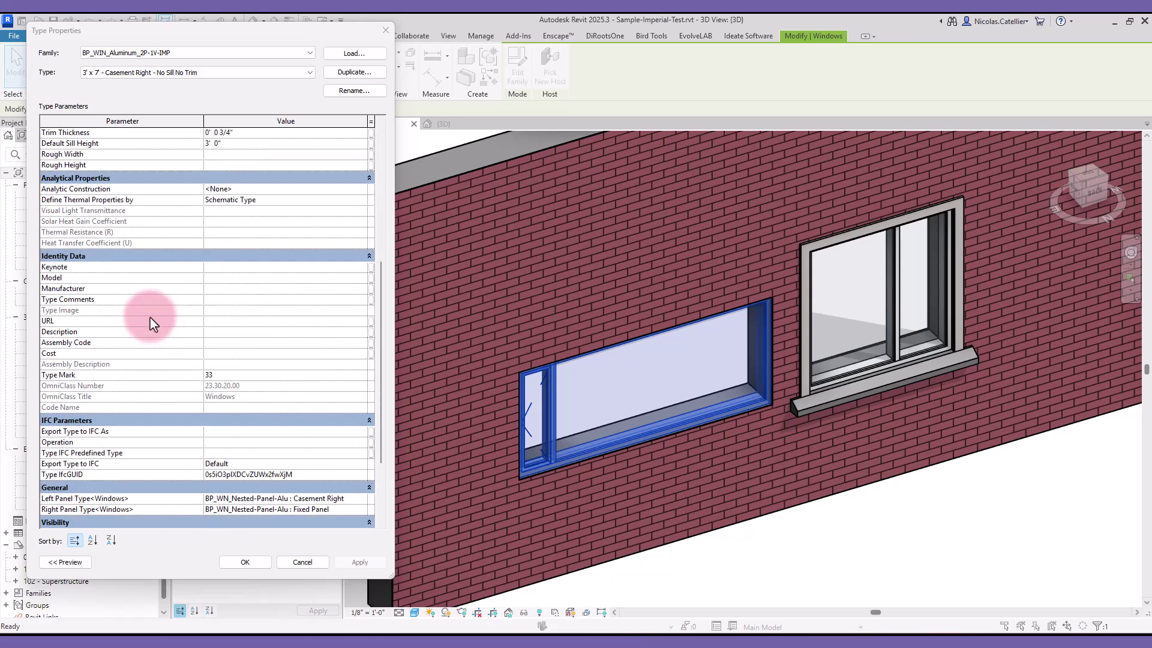
{"action": "scroll", "coordinate": [144, 329], "scroll_direction": "down", "scroll_amount": 3}
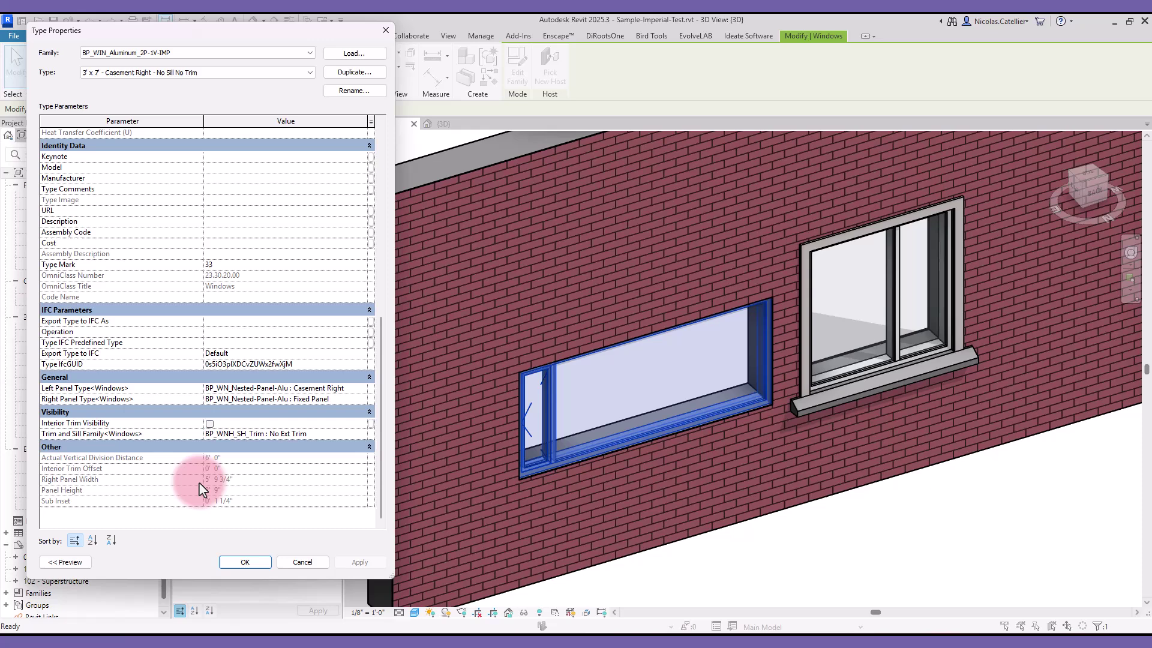
{"action": "scroll", "coordinate": [575, 418], "scroll_direction": "up", "scroll_amount": 2}
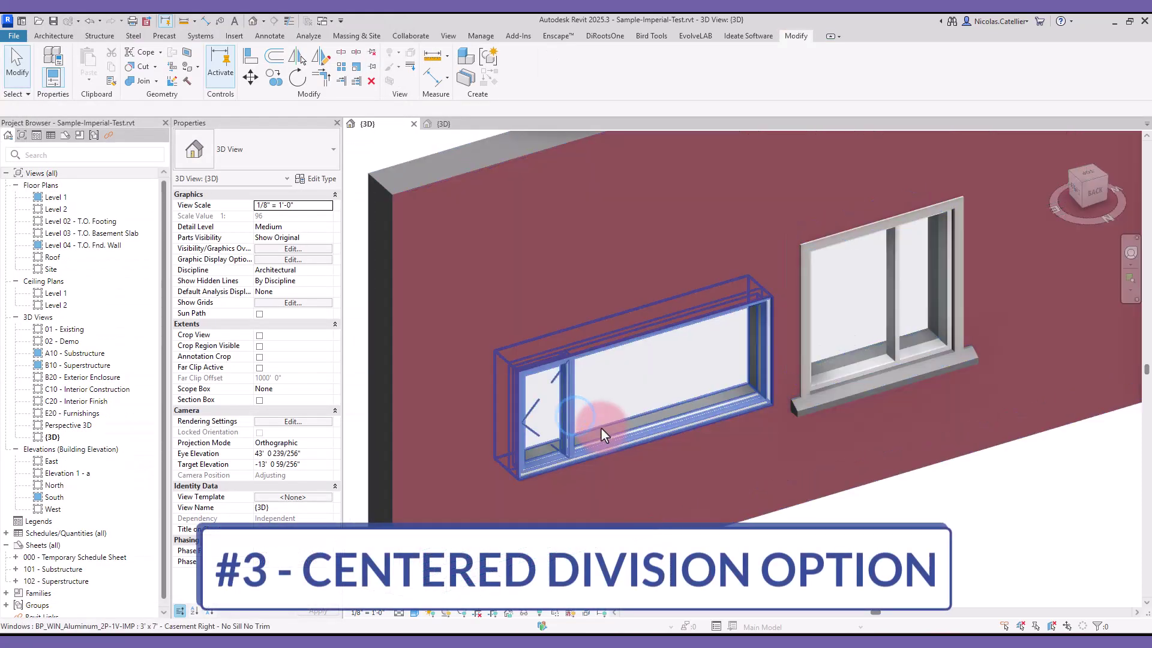
- Enable Centered Vertical Division on the wide casement window, then edit the division distance formula
{"action": "left_click", "coordinate": [557, 374]}
{"action": "left_click", "coordinate": [319, 178]}
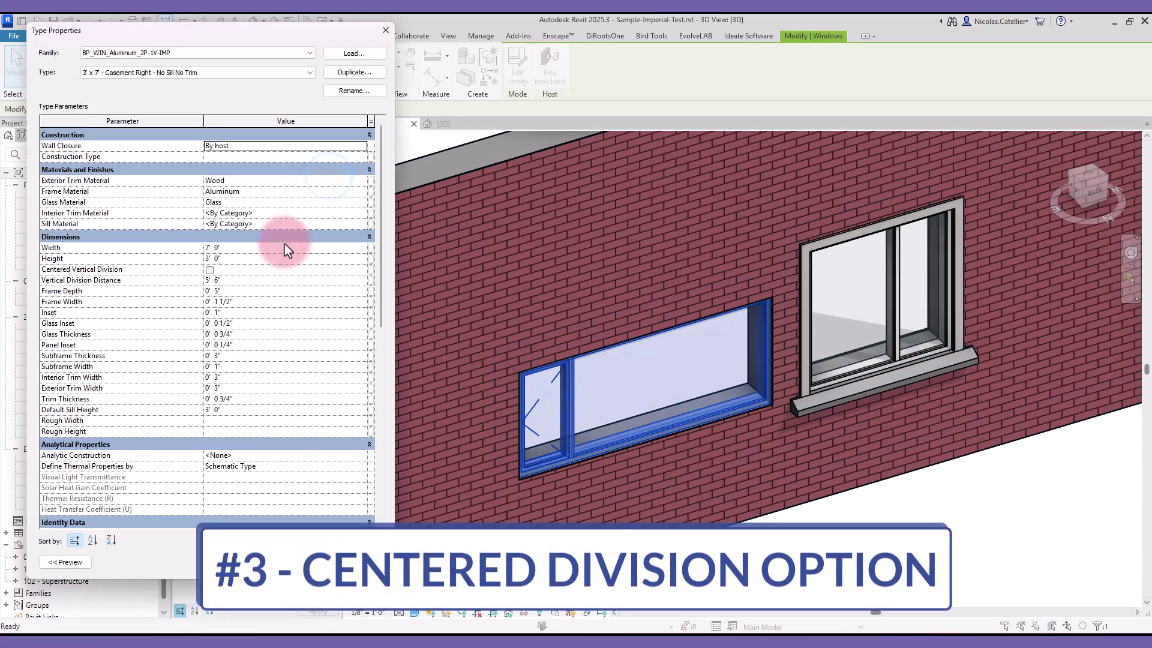
{"action": "left_click", "coordinate": [210, 270]}
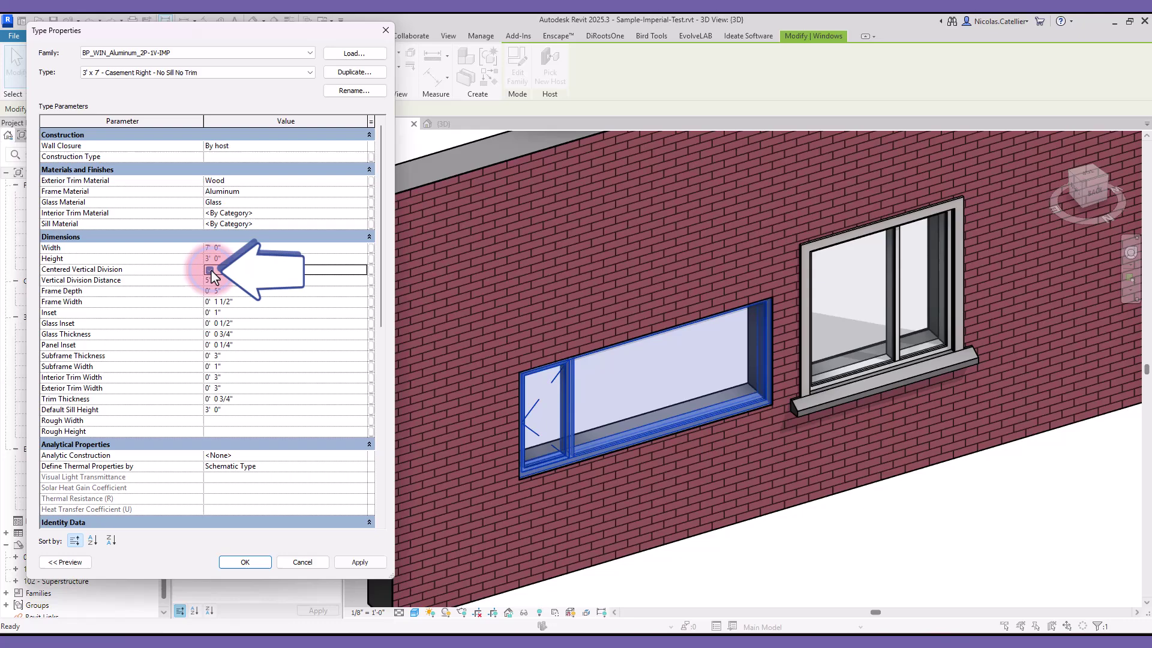
{"action": "left_click", "coordinate": [240, 560]}
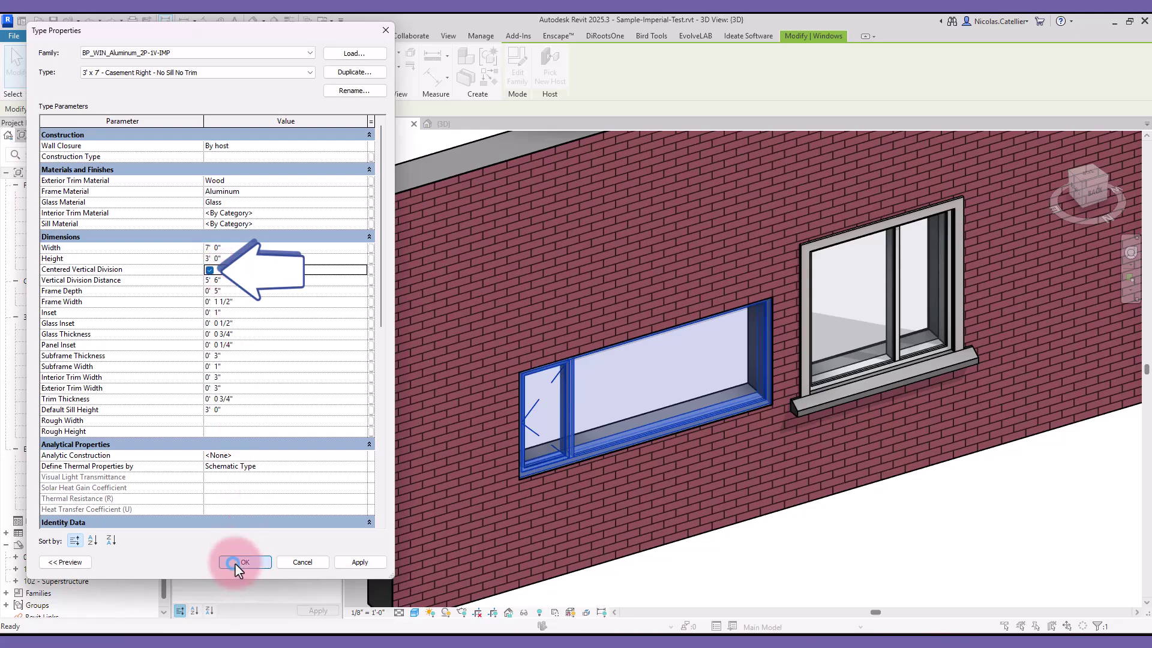
{"action": "left_click", "coordinate": [766, 568]}
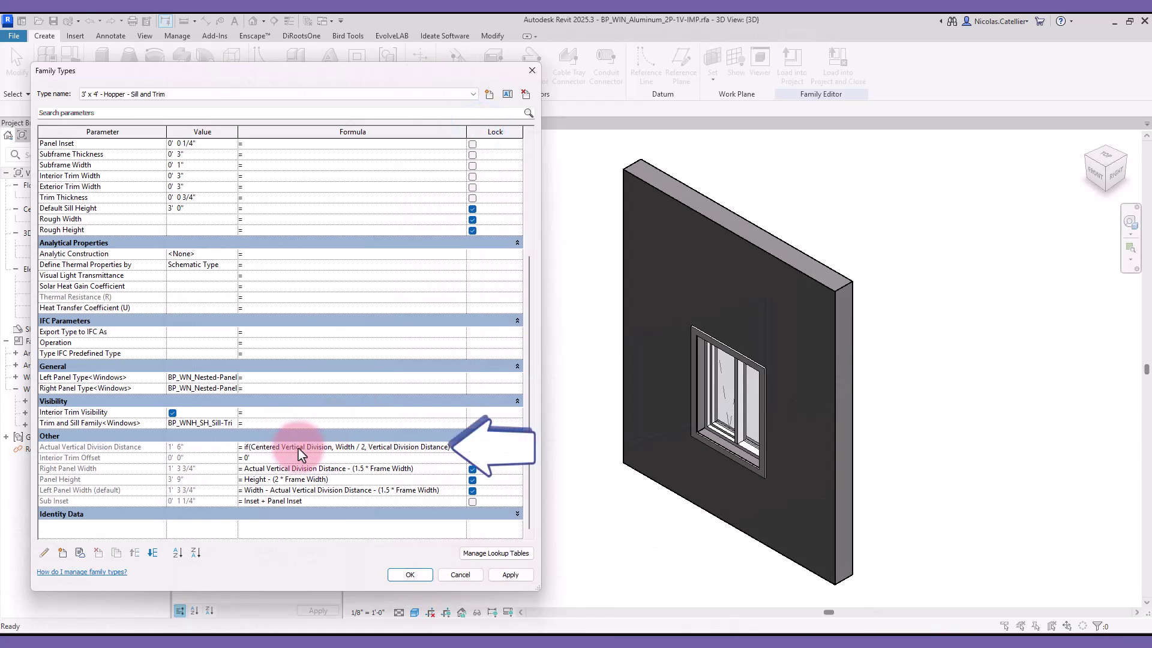
{"action": "left_click", "coordinate": [279, 447]}
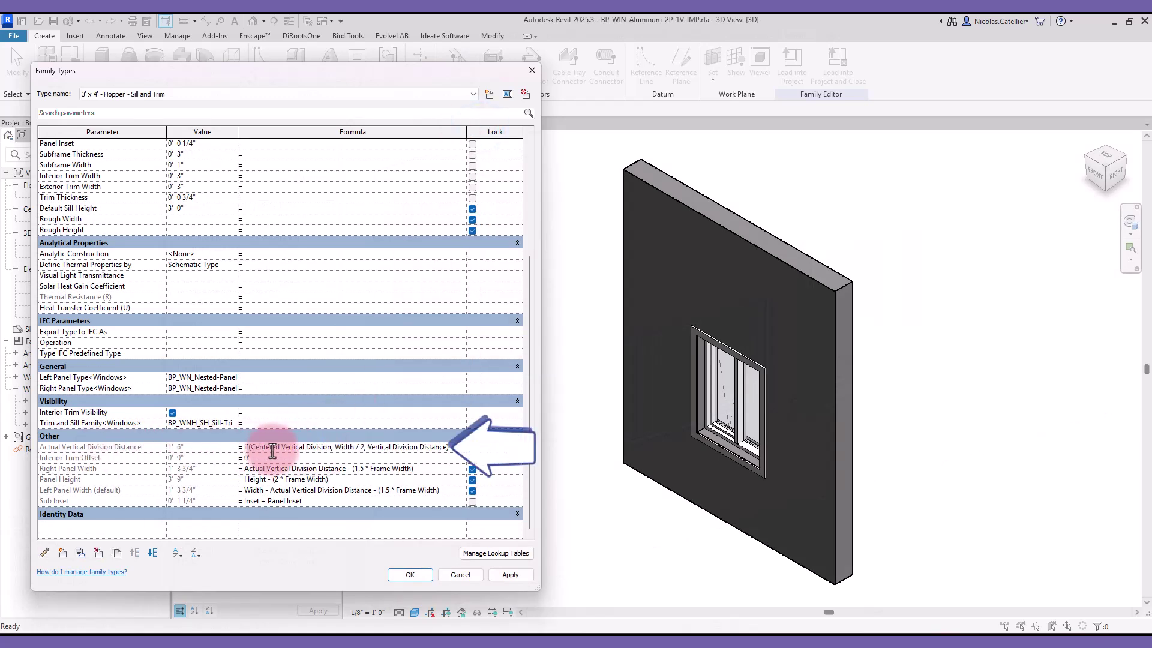
- Set the casement window type's Left Panel Type to Hopper and apply it
{"action": "left_click", "coordinate": [408, 576]}
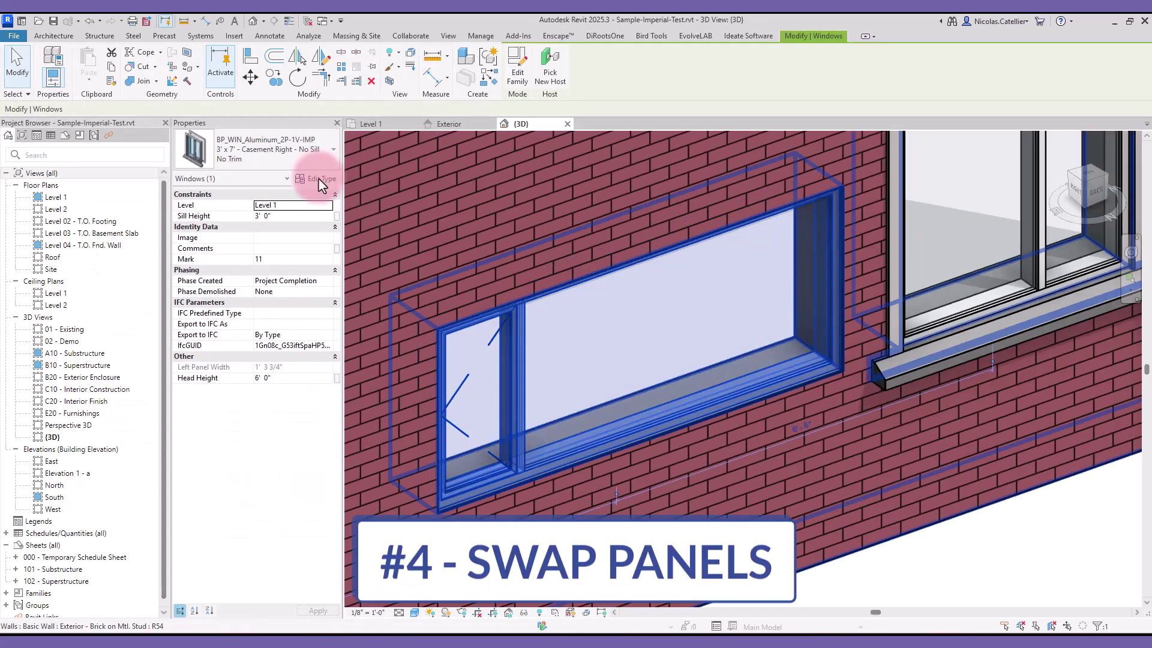
{"action": "left_click", "coordinate": [320, 181]}
{"action": "scroll", "coordinate": [321, 244], "scroll_direction": "down", "scroll_amount": 5}
{"action": "scroll", "coordinate": [284, 373], "scroll_direction": "down", "scroll_amount": 5}
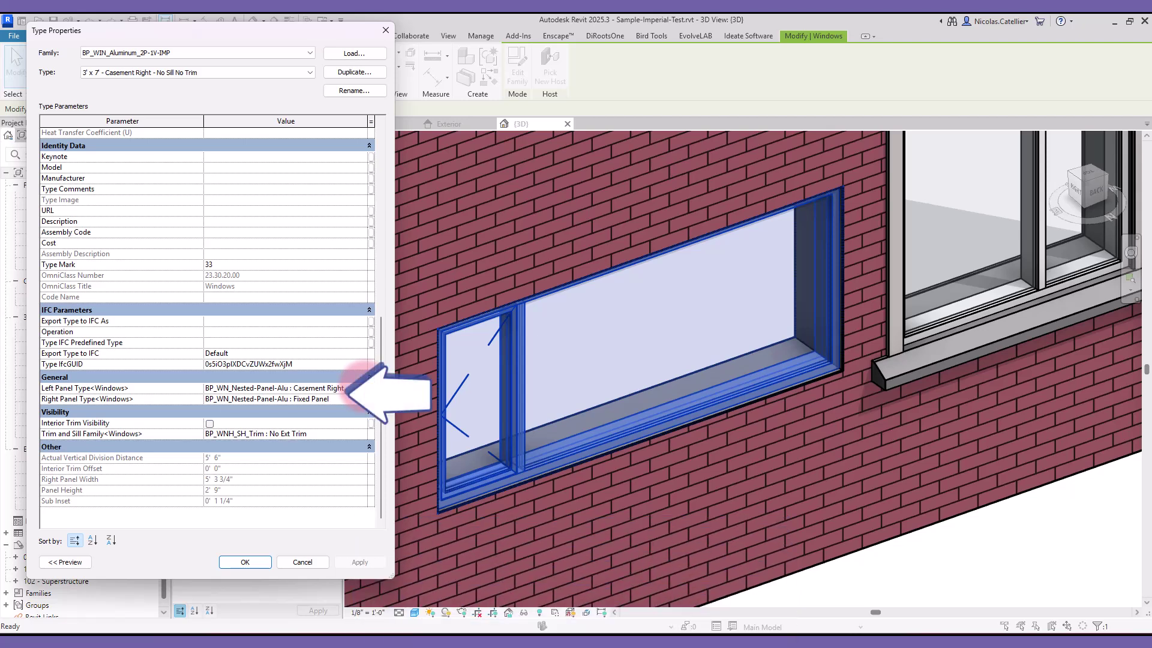
{"action": "left_click", "coordinate": [360, 388]}
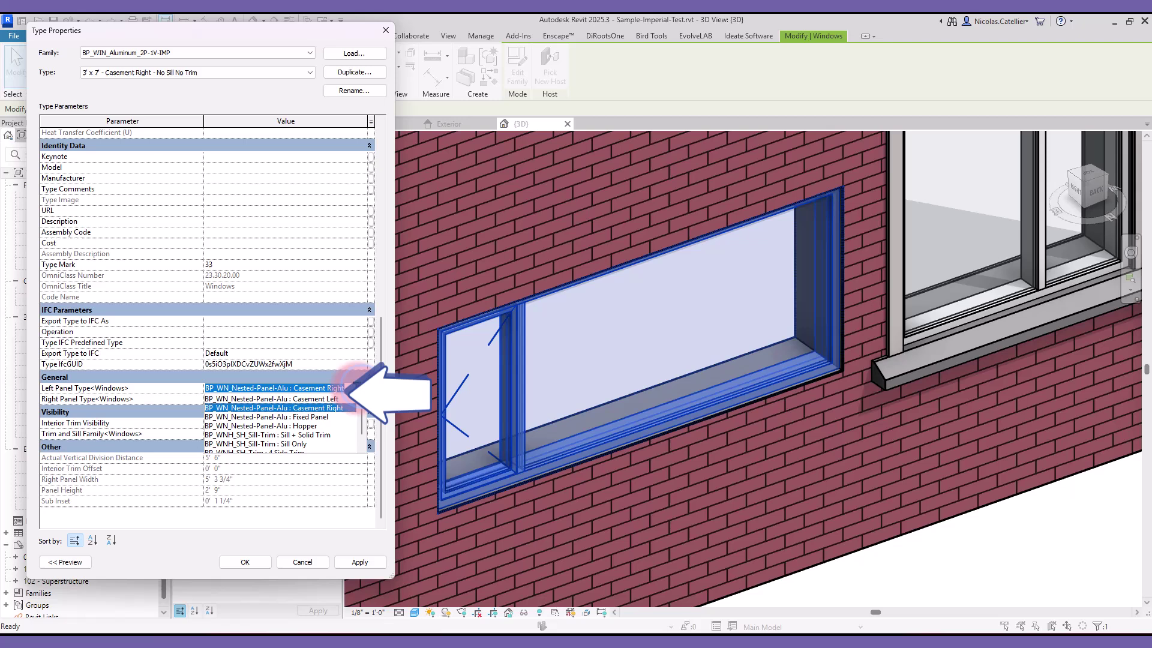
{"action": "left_click", "coordinate": [312, 427]}
{"action": "left_click", "coordinate": [358, 561]}
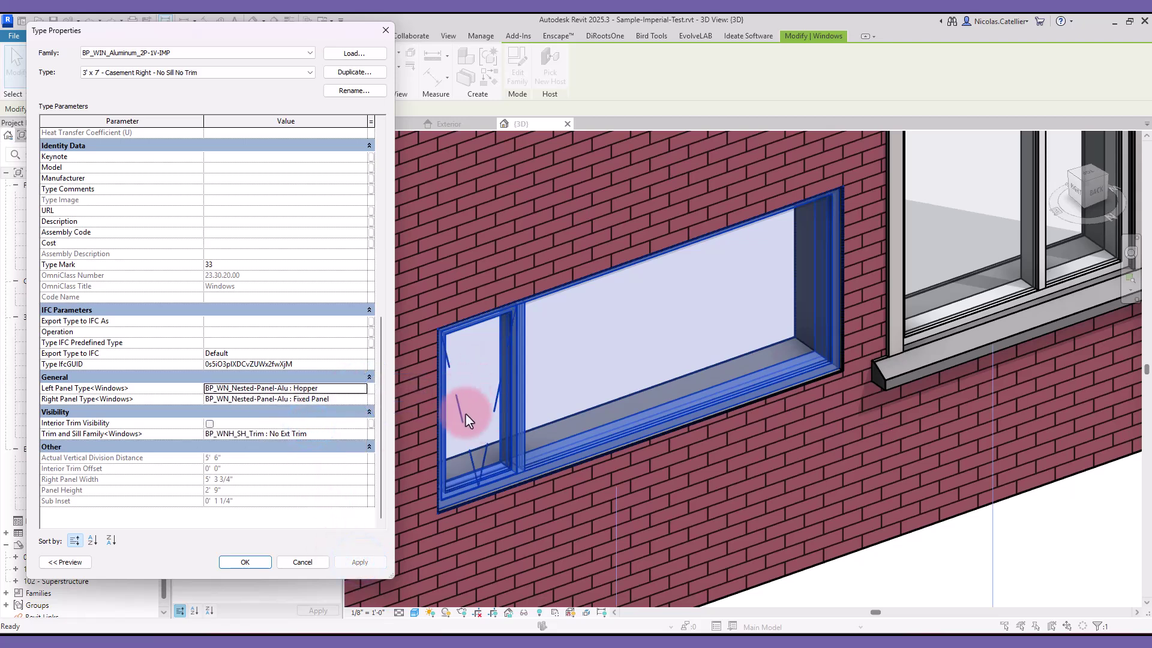
- Change the Left Panel Type to Fixed Panel and confirm the type
{"action": "left_click", "coordinate": [363, 388]}
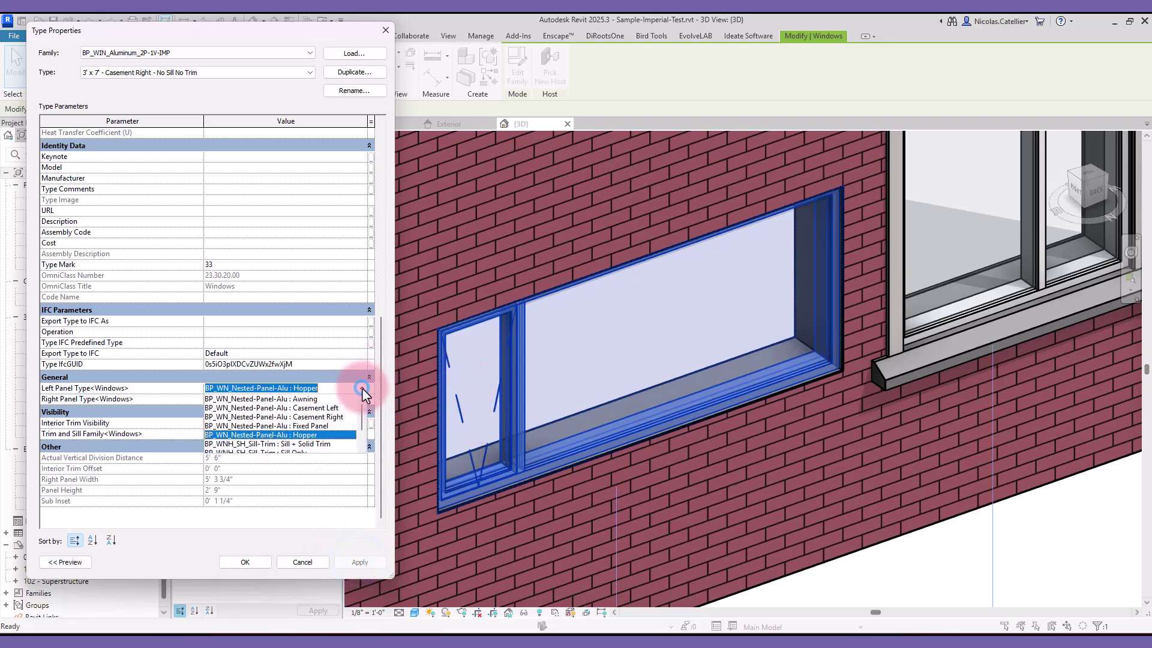
{"action": "left_click", "coordinate": [322, 426]}
{"action": "left_click", "coordinate": [356, 562]}
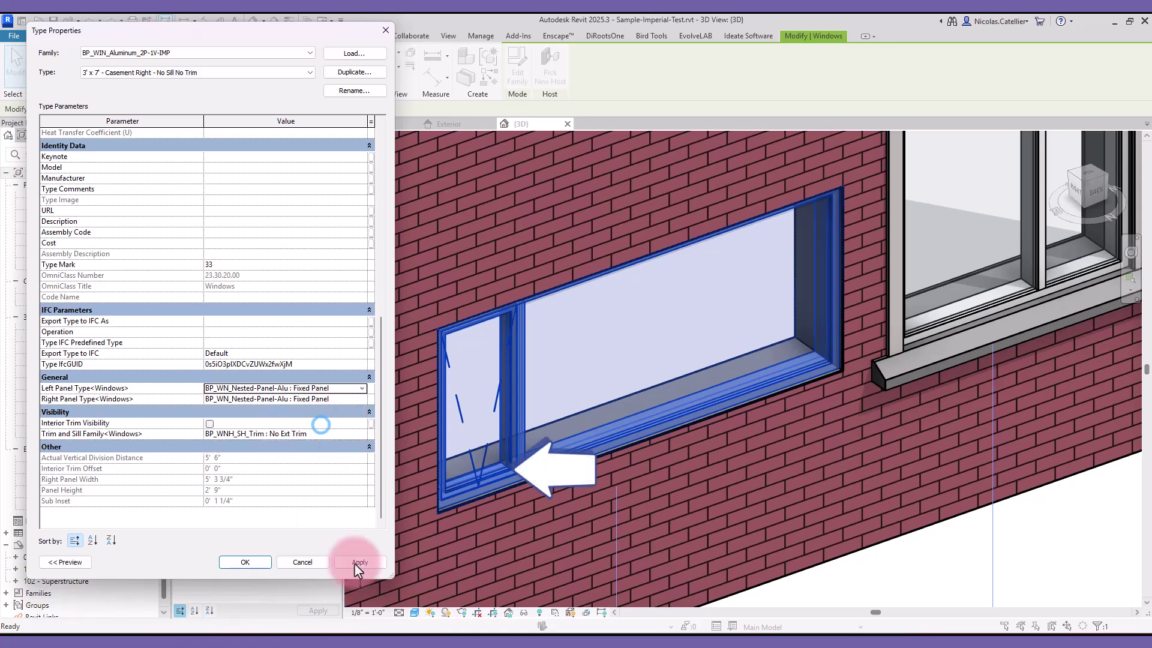
{"action": "left_click", "coordinate": [246, 562]}
{"action": "left_click", "coordinate": [865, 494]}
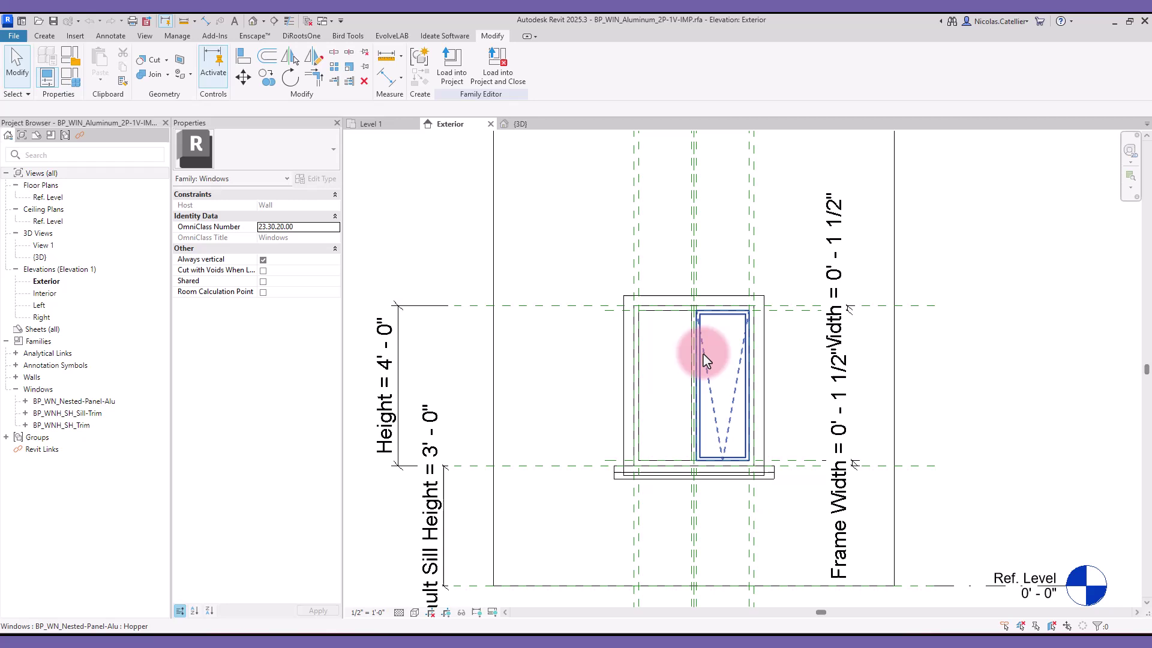
- Edit the nested fixed-panel family and set MuntinX to 6 and MuntinY to 4
{"action": "left_click", "coordinate": [704, 361]}
{"action": "left_click", "coordinate": [450, 65]}
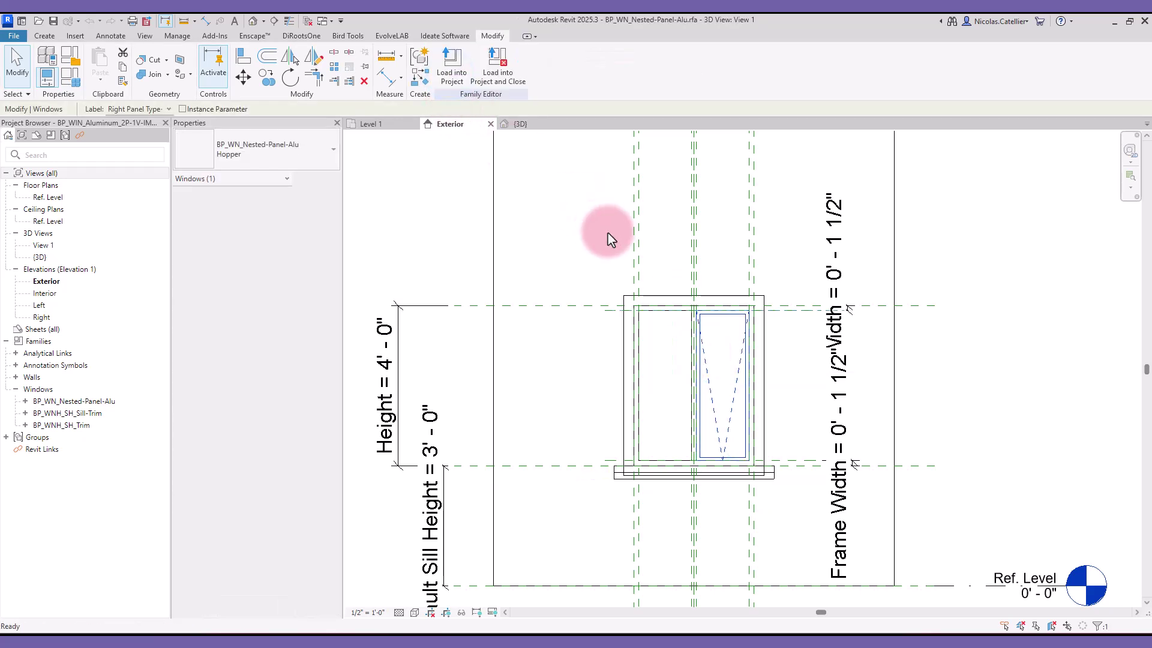
{"action": "mouse_move", "coordinate": [608, 233]}
{"action": "middle_mouse_down"}
{"action": "mouse_move", "coordinate": [491, 242]}
{"action": "mouse_move", "coordinate": [279, 211]}
{"action": "middle_mouse_up"}
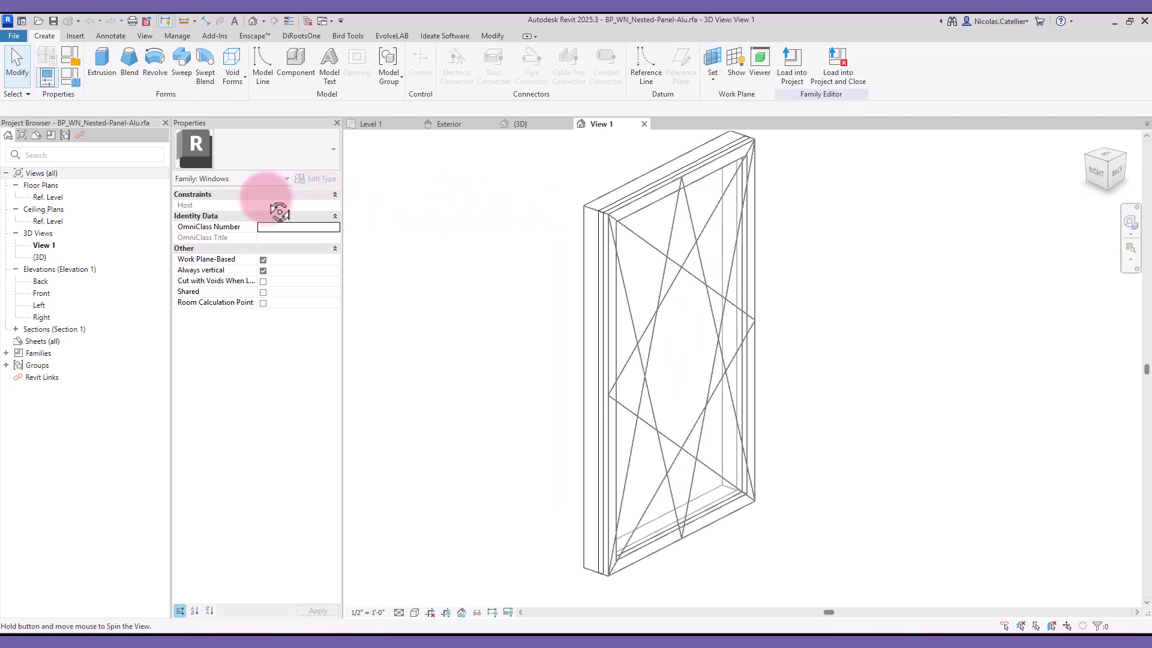
{"action": "left_click", "coordinate": [71, 76]}
{"action": "scroll", "coordinate": [262, 297], "scroll_direction": "down", "scroll_amount": 5}
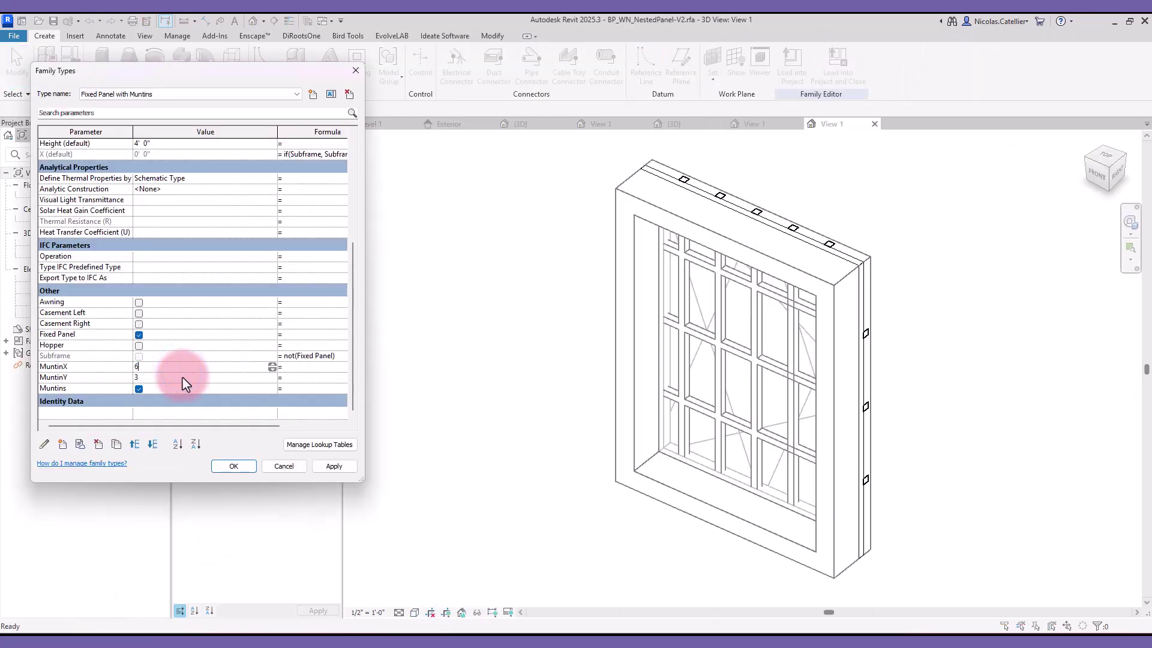
{"action": "left_click", "coordinate": [183, 378]}
{"action": "type", "text": "4"}
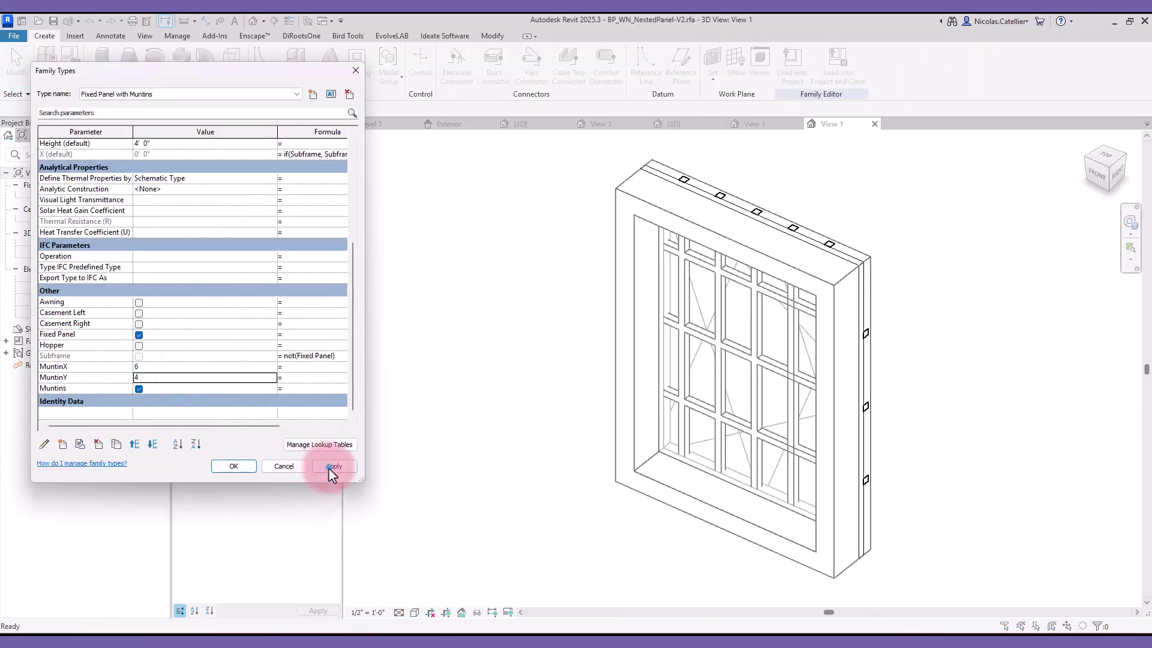
{"action": "left_click", "coordinate": [332, 467]}
{"action": "left_click", "coordinate": [221, 466]}
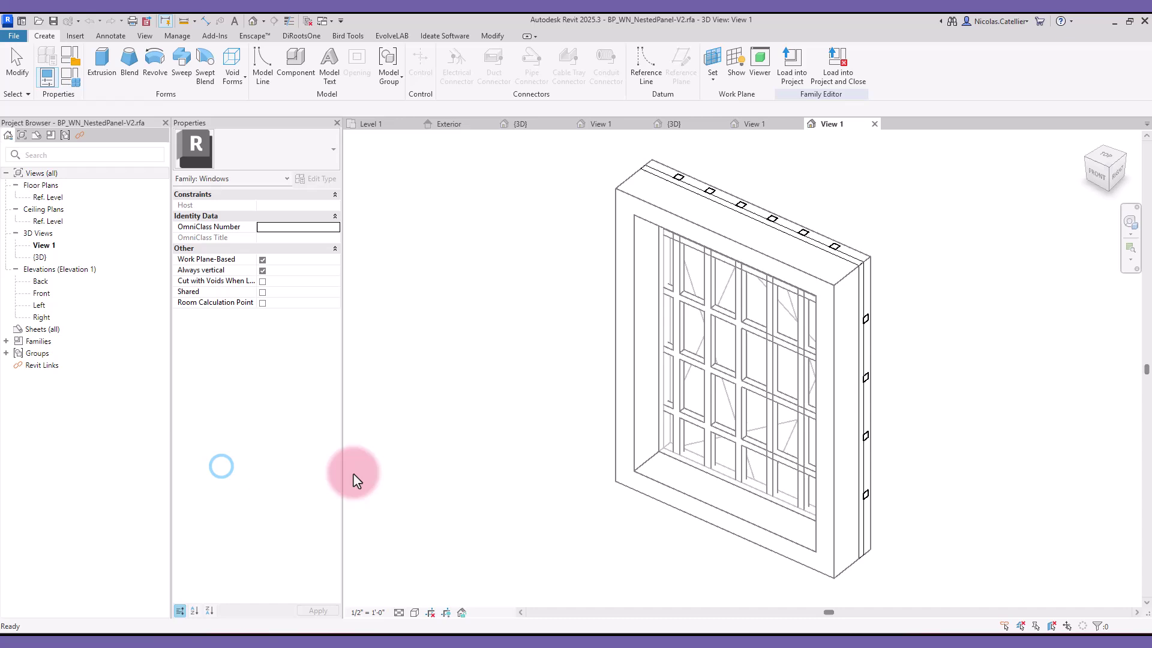
{"action": "left_click", "coordinate": [431, 478]}
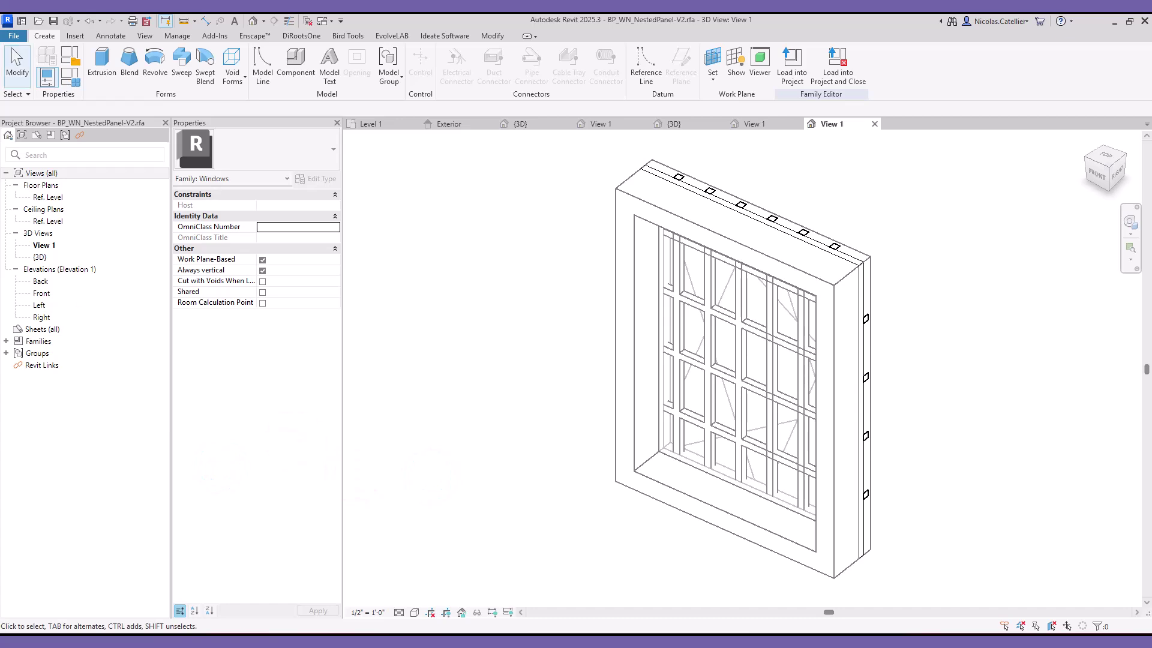
- Set the Level 1 plan to Medium, then Coarse detail level
{"action": "left_click", "coordinate": [399, 613]}
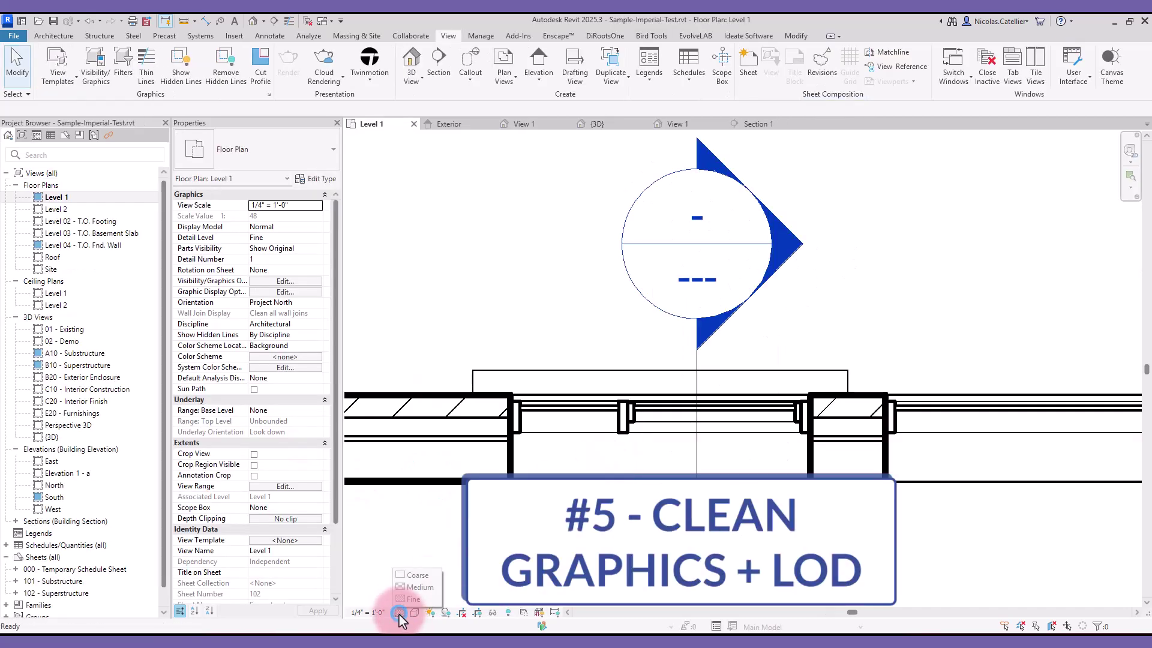
{"action": "left_click", "coordinate": [404, 596]}
{"action": "left_click", "coordinate": [399, 612]}
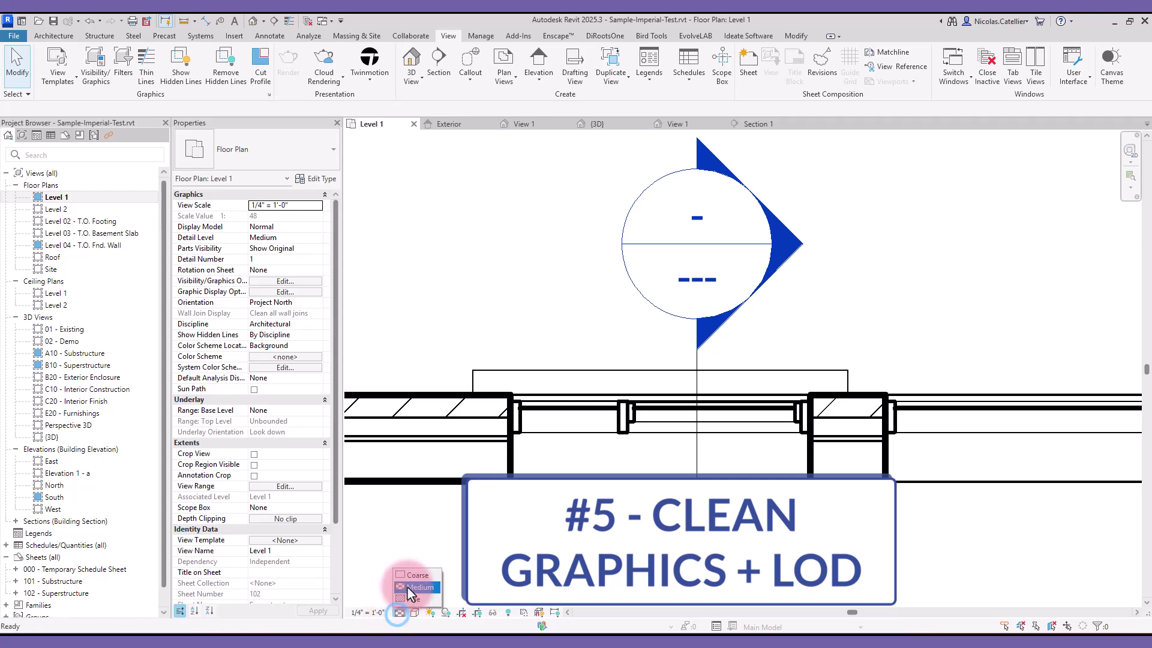
{"action": "left_click", "coordinate": [409, 573]}
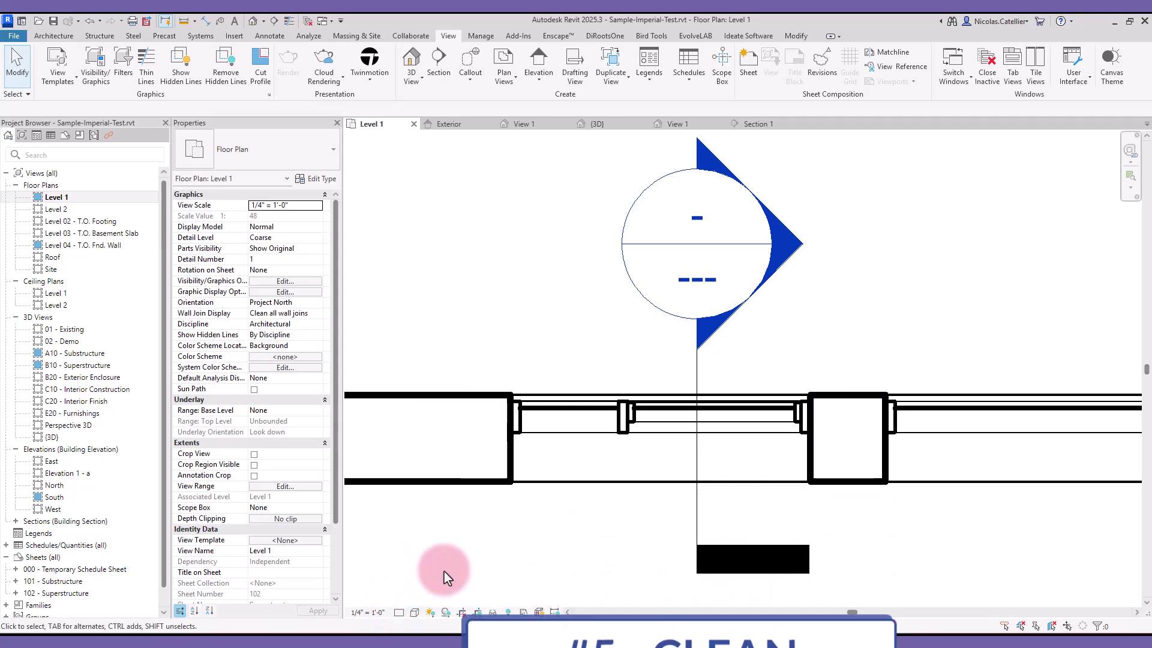
- Open Section 1 through the window and set it to Medium, then Fine detail
{"action": "left_click", "coordinate": [696, 524]}
{"action": "right_click", "coordinate": [711, 162]}
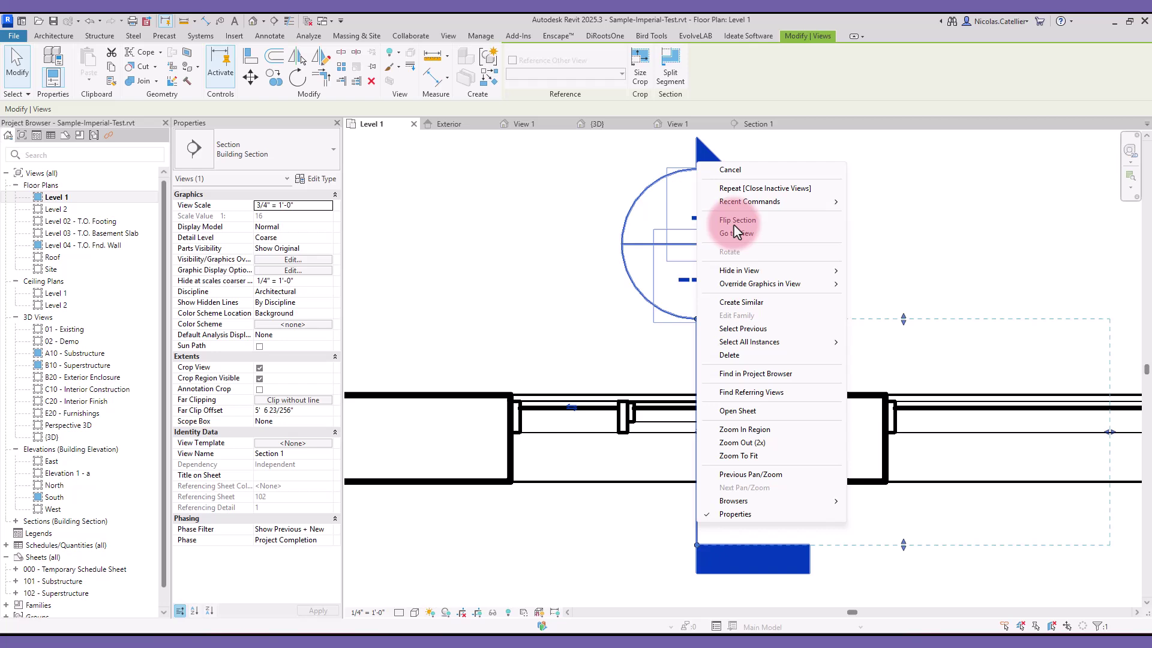
{"action": "left_click", "coordinate": [733, 226]}
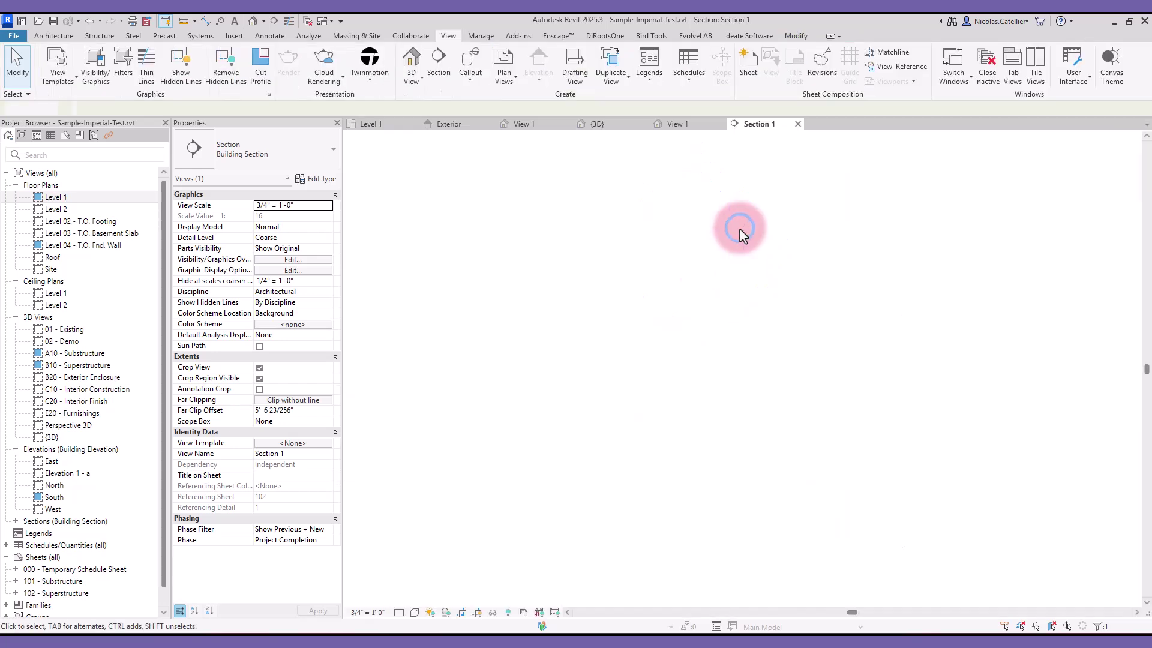
{"action": "left_click", "coordinate": [416, 587]}
{"action": "left_click", "coordinate": [400, 613]}
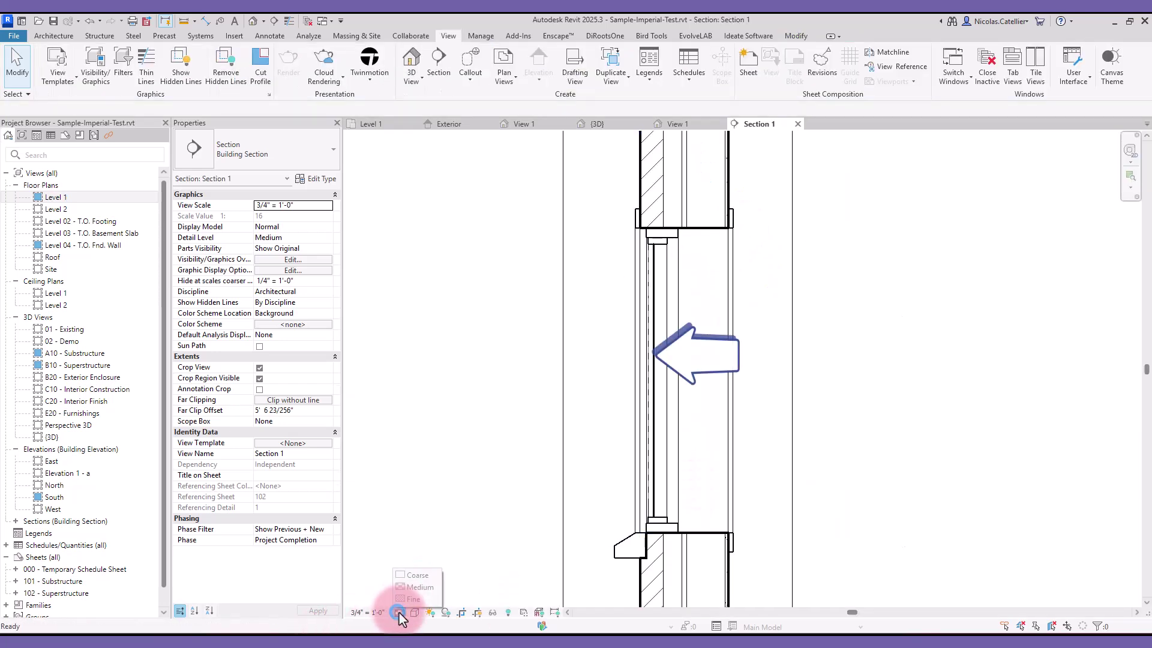
{"action": "left_click", "coordinate": [412, 600]}
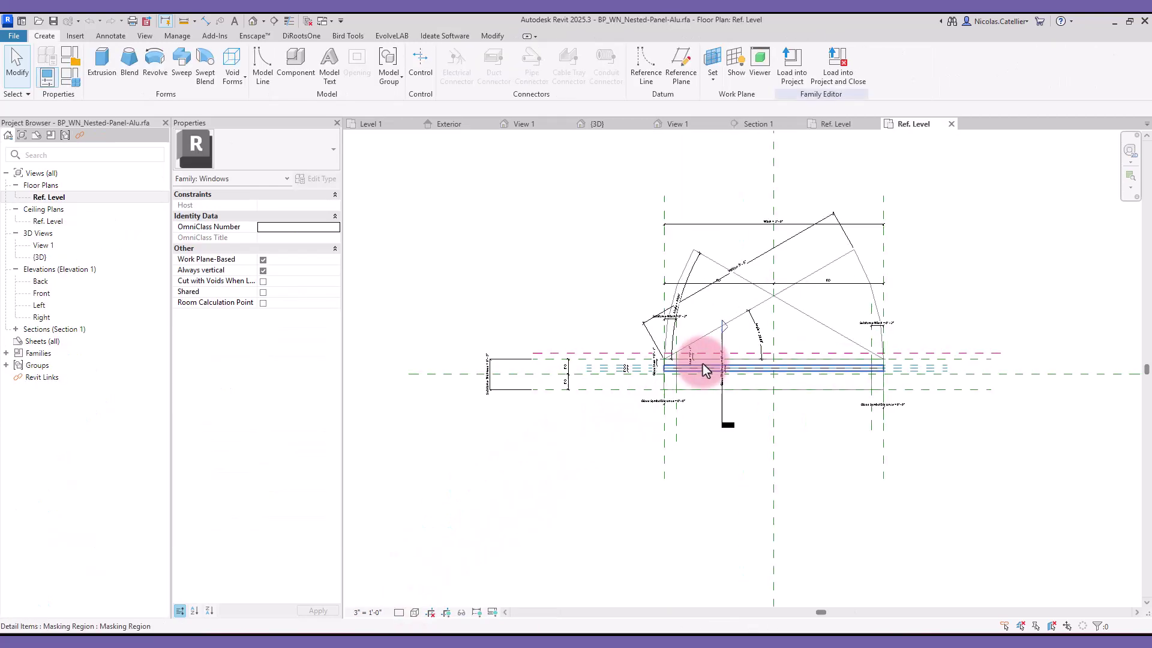
{"action": "scroll", "coordinate": [705, 370], "scroll_direction": "up", "scroll_amount": 4}
{"action": "left_click", "coordinate": [705, 370]}
{"action": "middle_click_drag", "start_coordinate": [705, 370], "coordinate": [618, 381]}
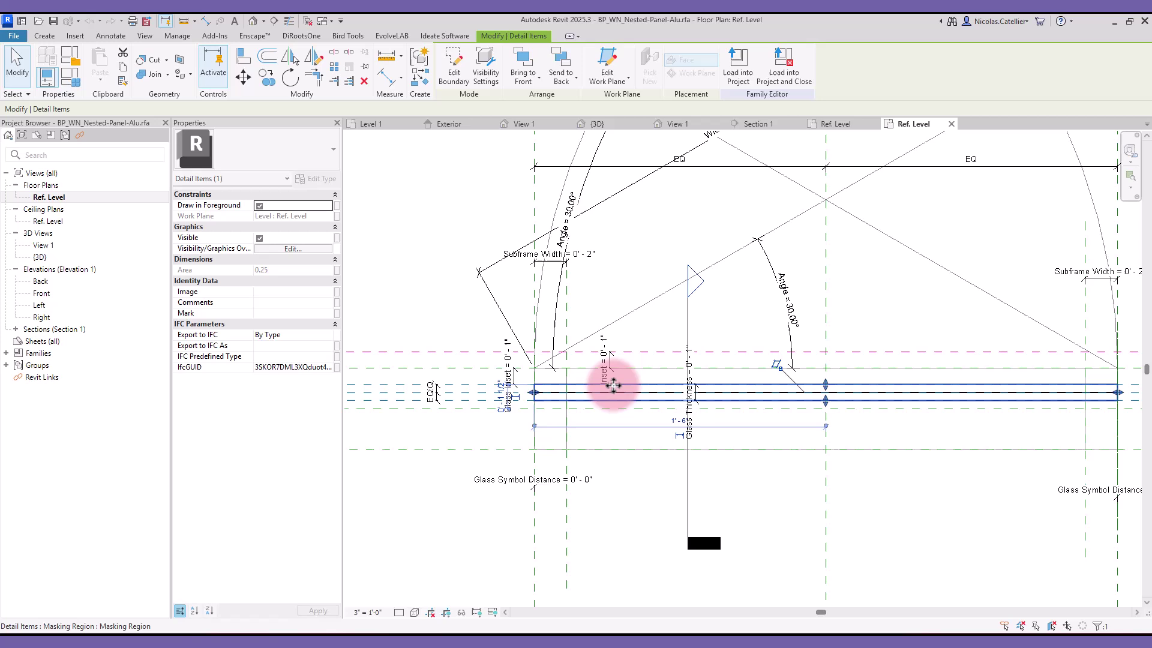
- Show the masking region only when cut at Fine detail, and review the glass visibility
{"action": "left_click", "coordinate": [302, 251]}
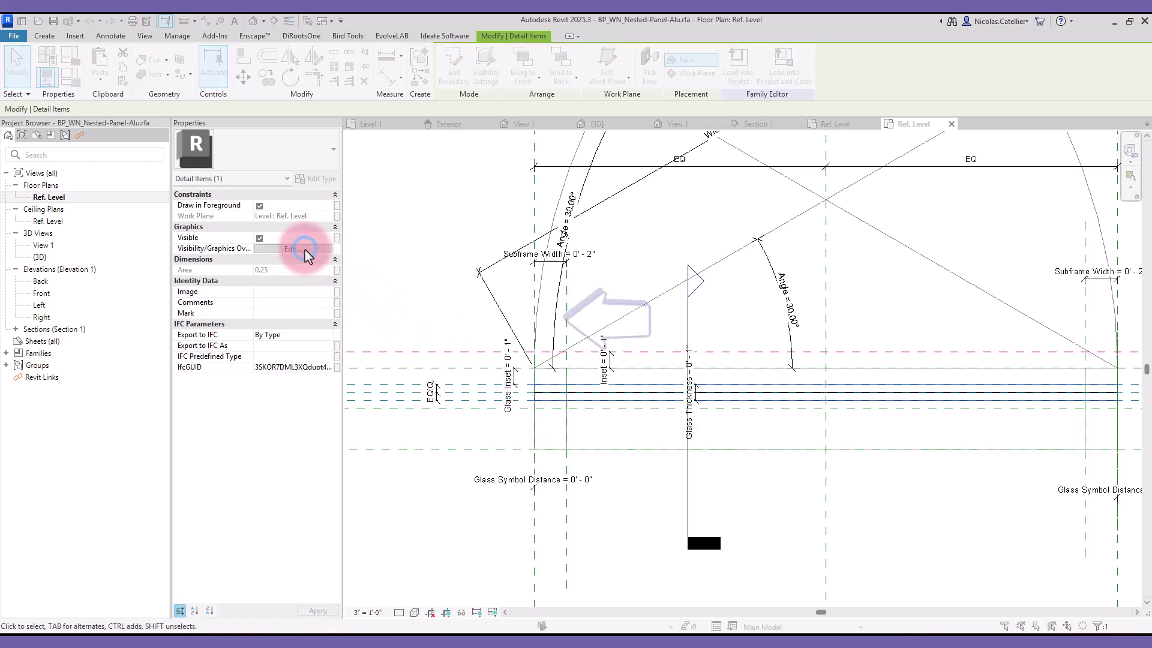
{"action": "left_click", "coordinate": [477, 322]}
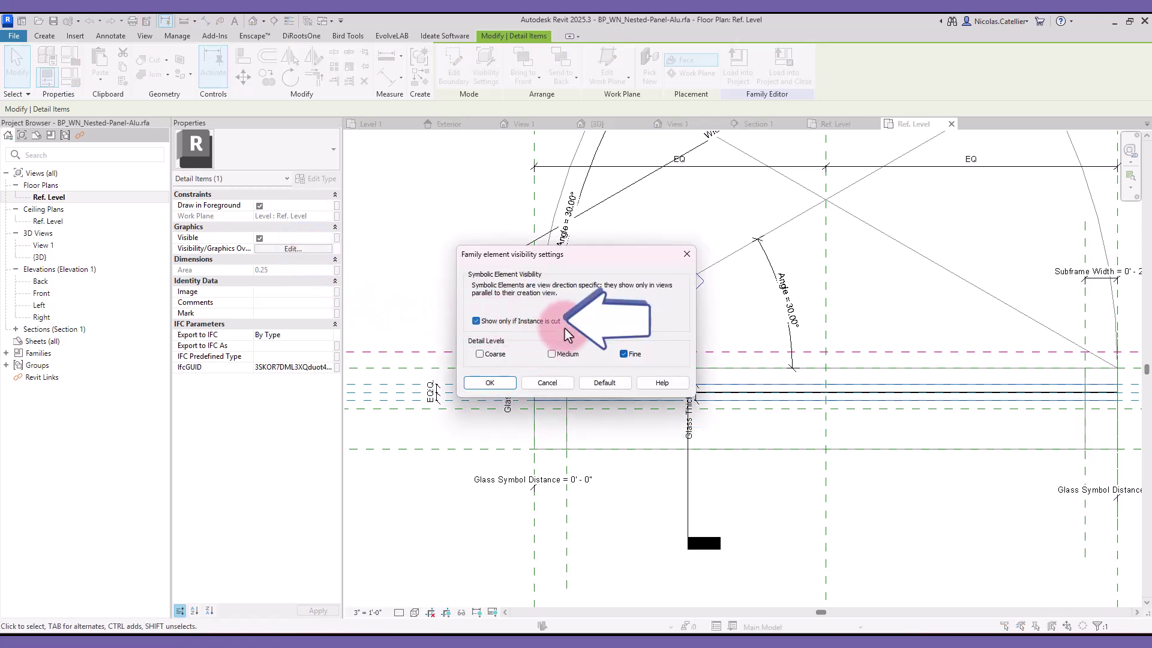
{"action": "left_click", "coordinate": [486, 383]}
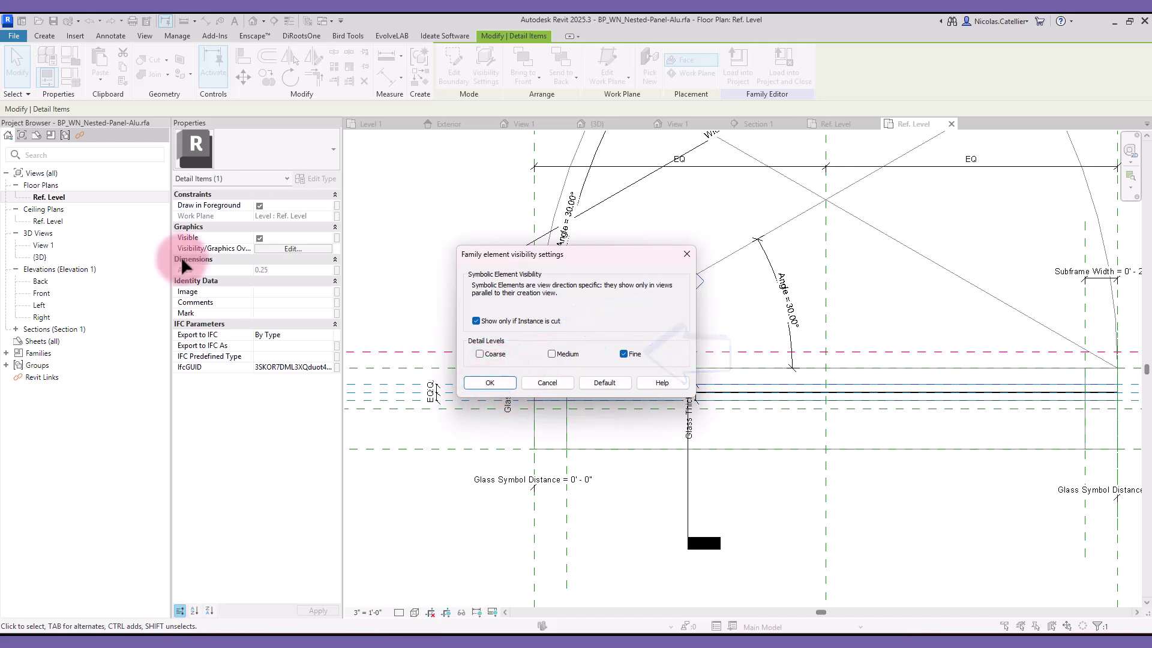
{"action": "left_click", "coordinate": [305, 264]}
{"action": "left_click", "coordinate": [479, 291]}
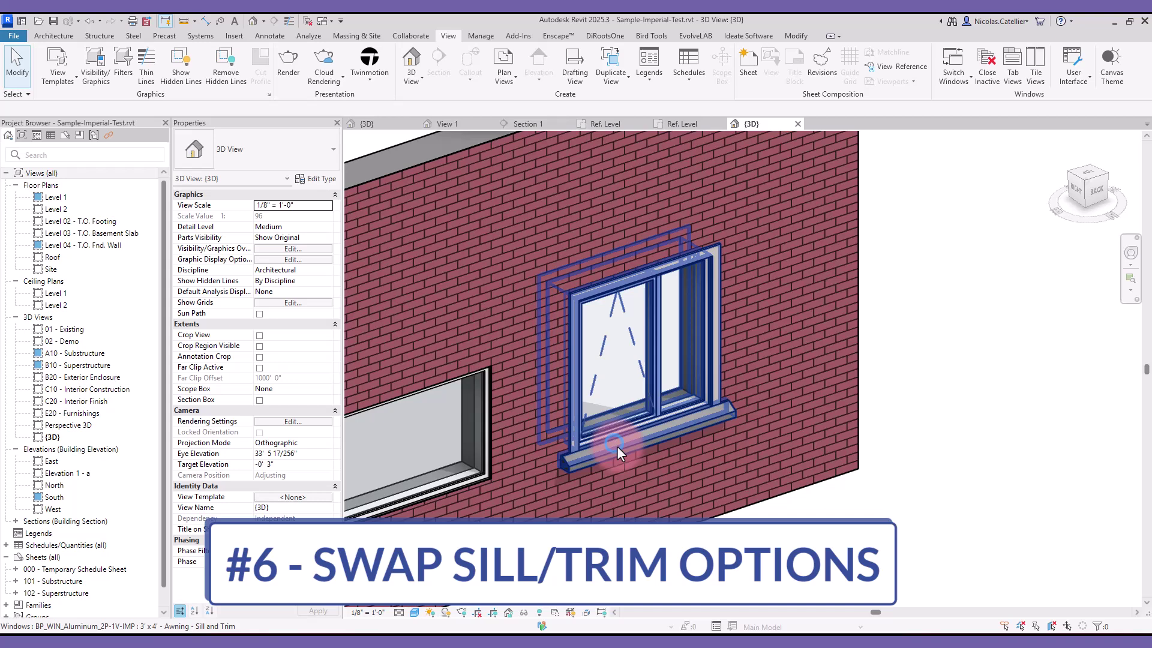
- Apply the Sill Only option as the awning window's Trim and Sill Family
{"action": "left_click", "coordinate": [617, 446]}
{"action": "left_click", "coordinate": [313, 174]}
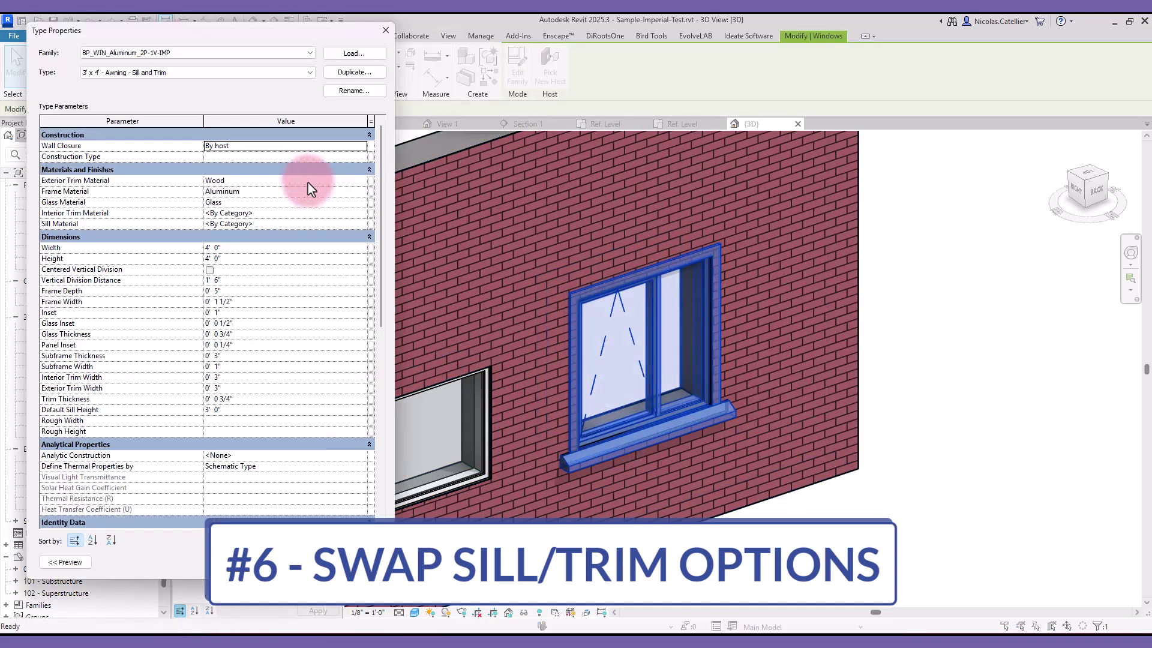
{"action": "scroll", "coordinate": [258, 347], "scroll_direction": "down", "scroll_amount": 5}
{"action": "scroll", "coordinate": [249, 438], "scroll_direction": "down", "scroll_amount": 5}
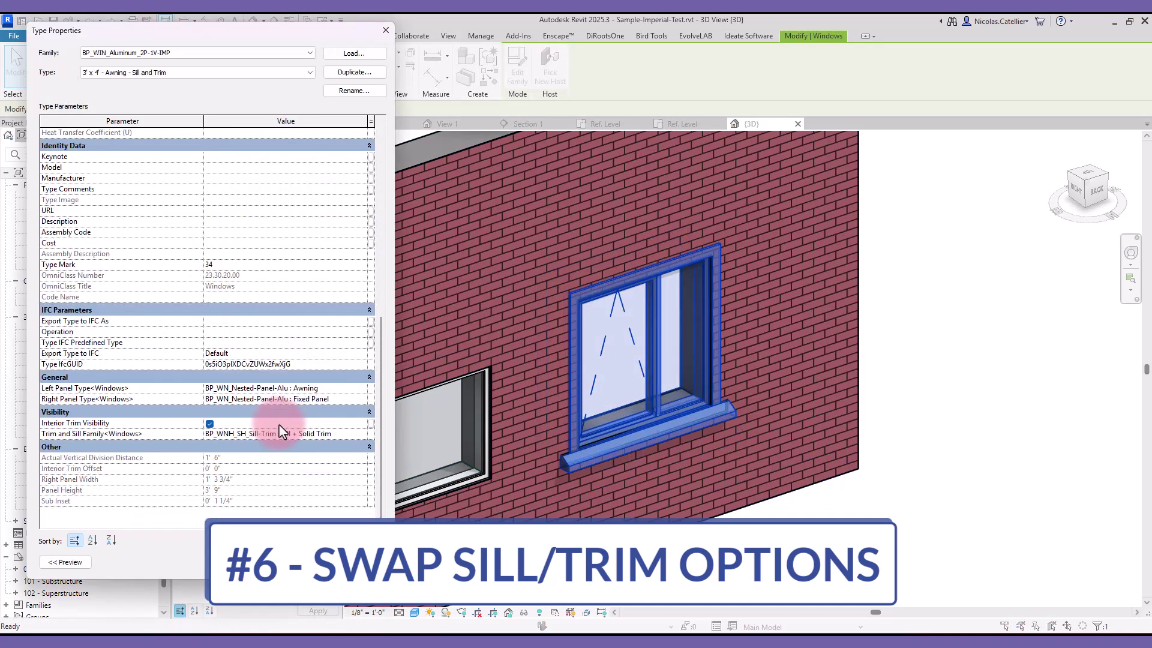
{"action": "left_click", "coordinate": [366, 434]}
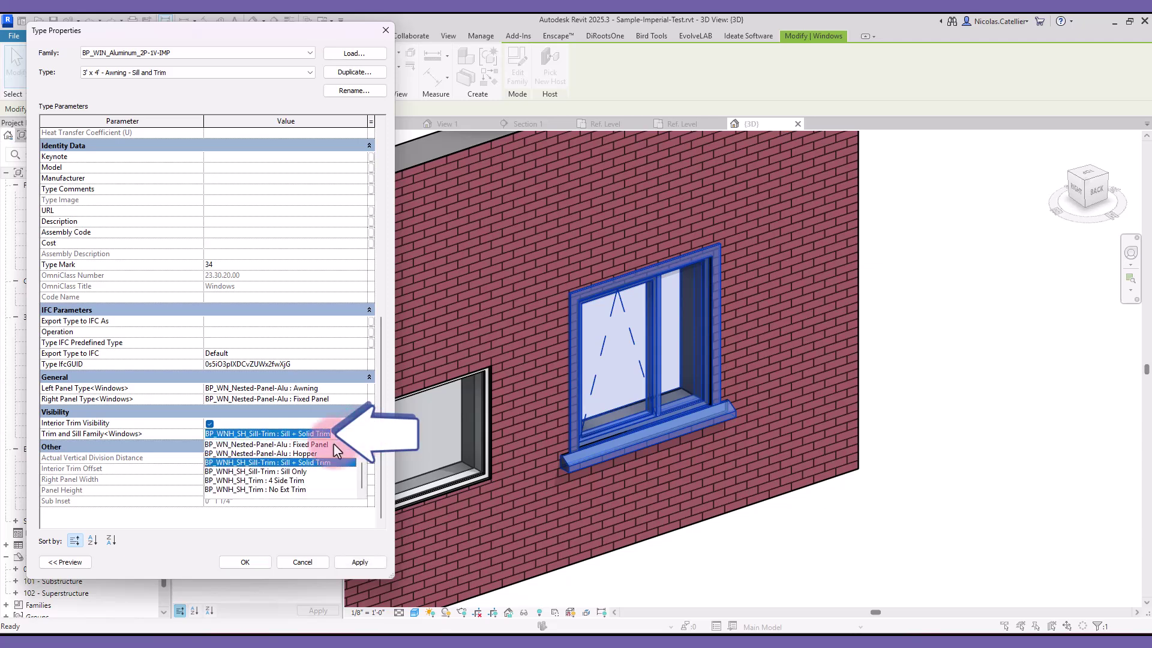
{"action": "left_click", "coordinate": [296, 472]}
{"action": "left_click", "coordinate": [357, 562]}
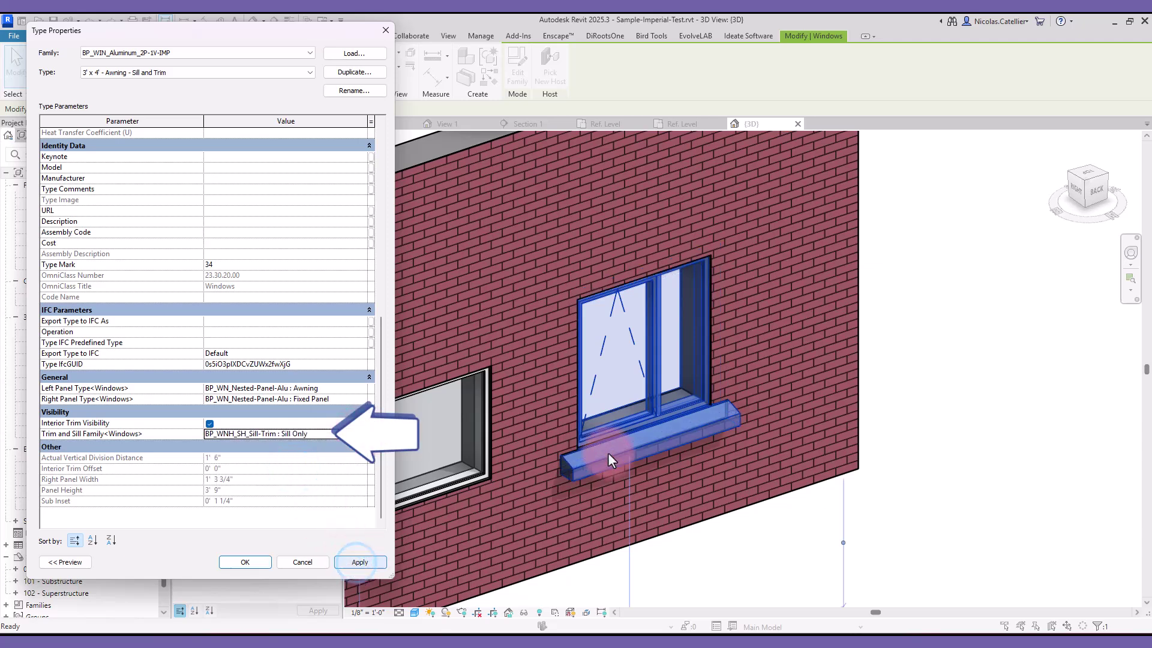
- Apply 4 Side Trim, then No Ext Trim, and turn off Interior Trim Visibility
{"action": "left_click", "coordinate": [364, 436]}
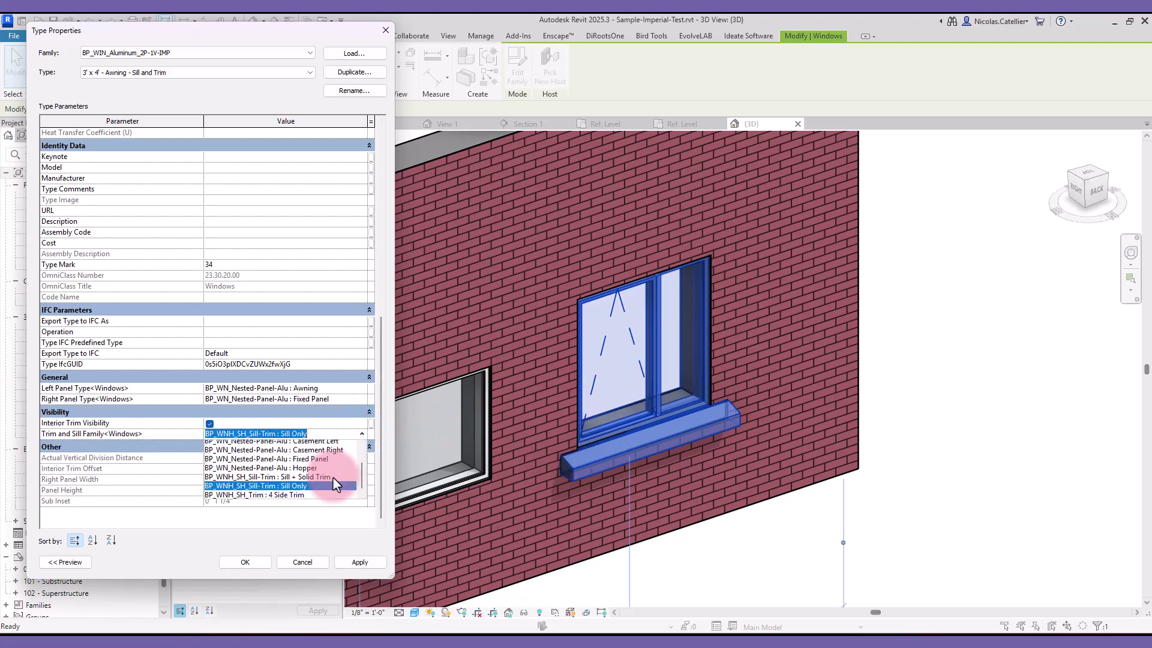
{"action": "left_click", "coordinate": [353, 558]}
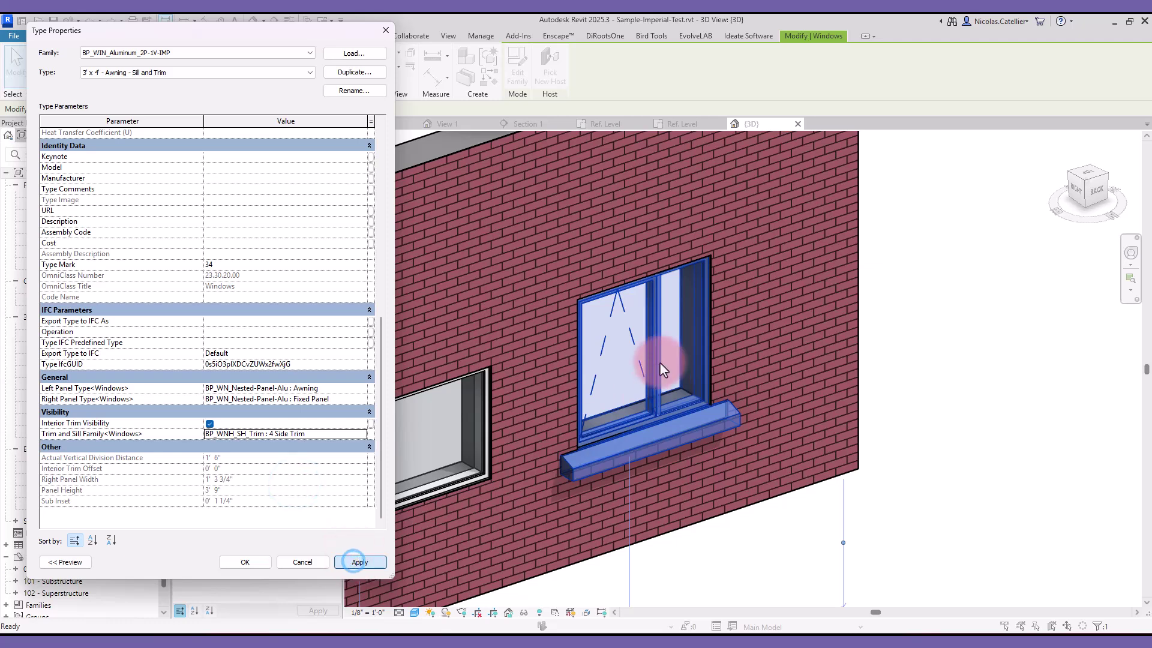
{"action": "left_click", "coordinate": [364, 435]}
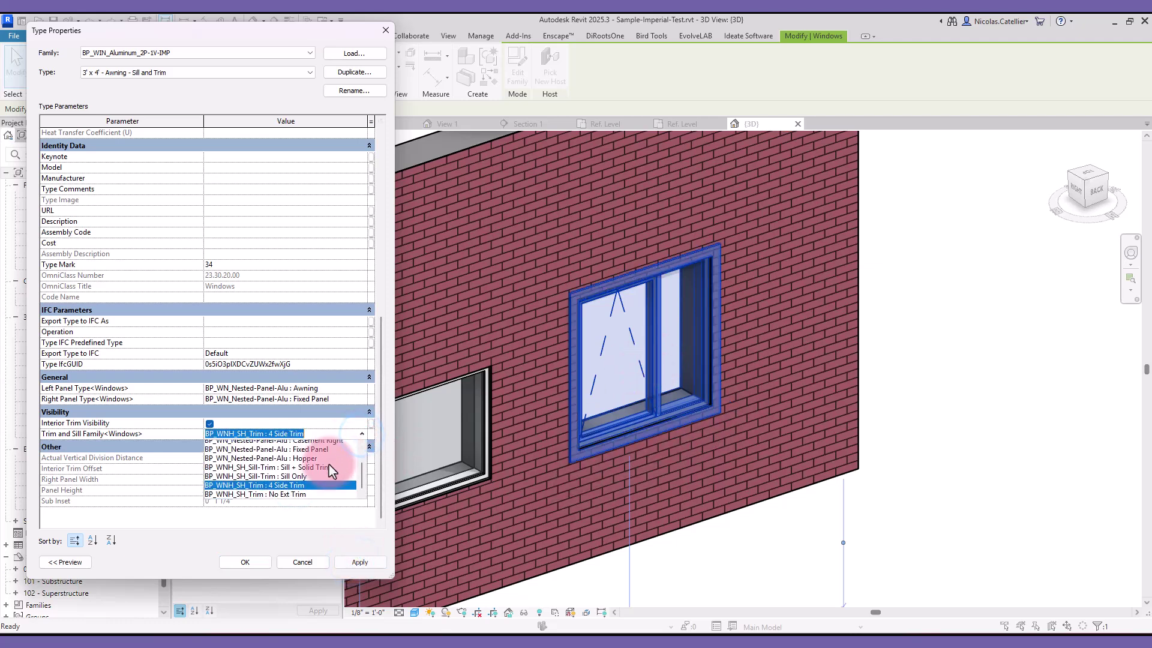
{"action": "left_click", "coordinate": [287, 490]}
{"action": "left_click", "coordinate": [357, 560]}
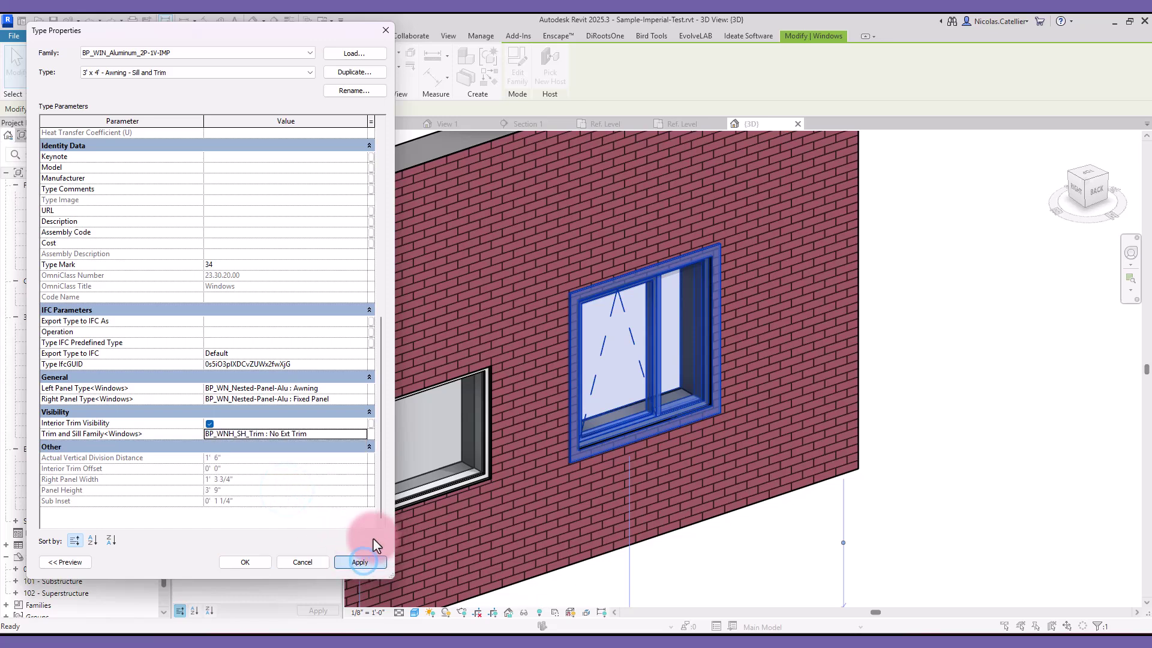
{"action": "left_click", "coordinate": [245, 562]}
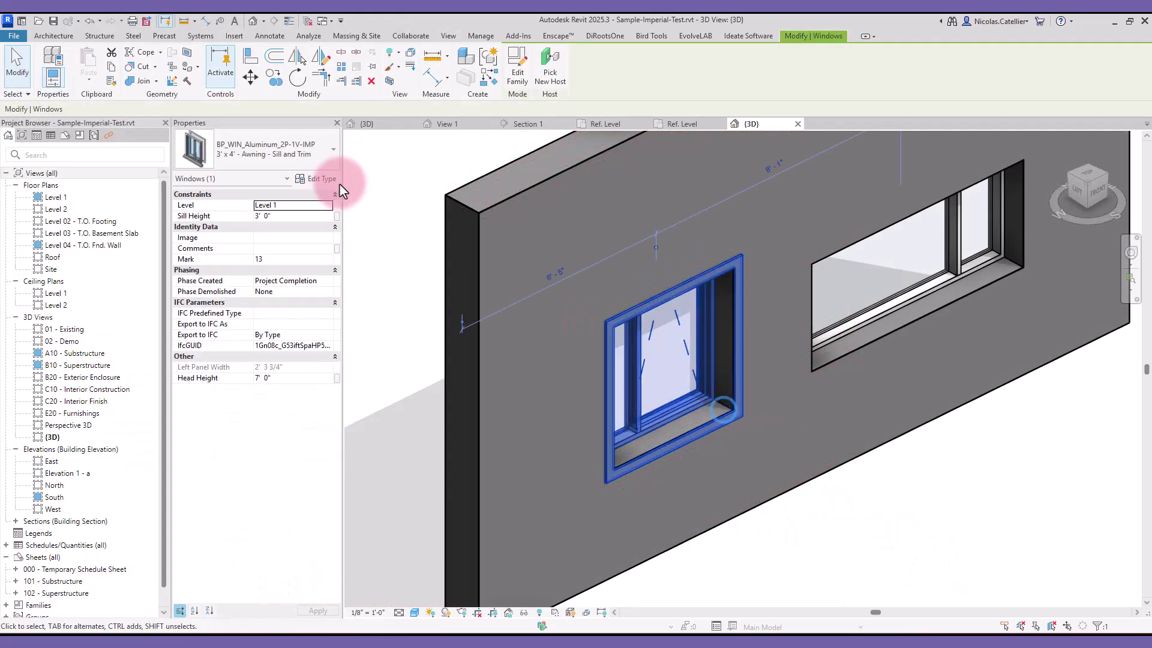
{"action": "scroll", "coordinate": [347, 429], "scroll_direction": "down", "scroll_amount": 3}
{"action": "scroll", "coordinate": [298, 423], "scroll_direction": "down", "scroll_amount": 5}
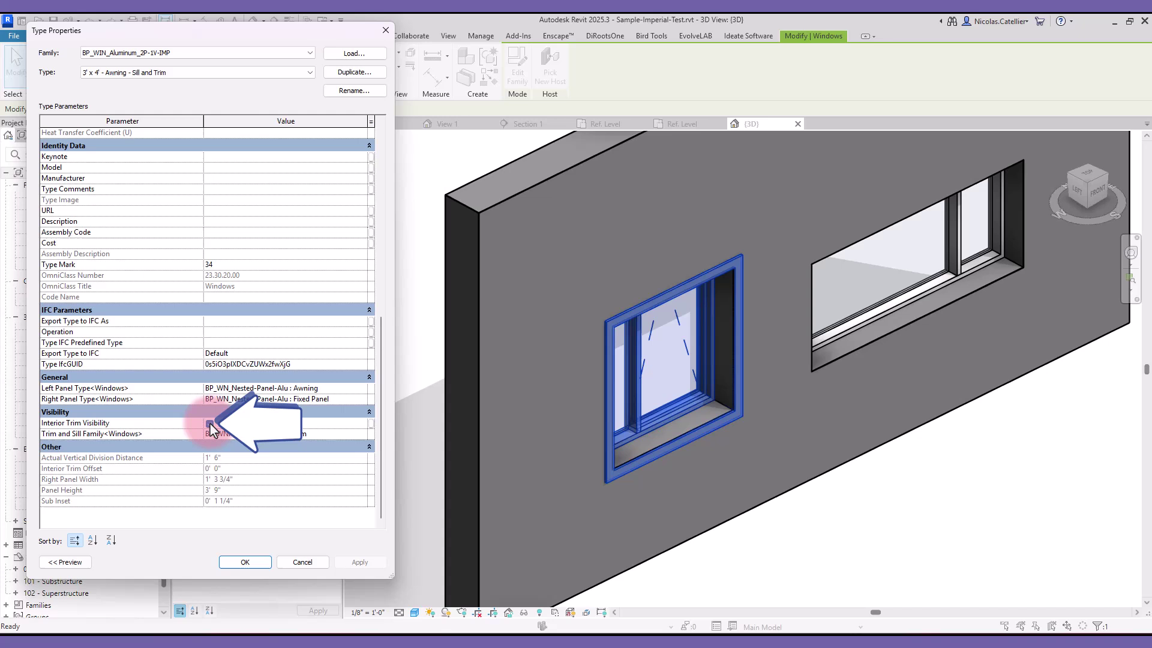
{"action": "left_click", "coordinate": [210, 424]}
{"action": "left_click", "coordinate": [245, 561]}
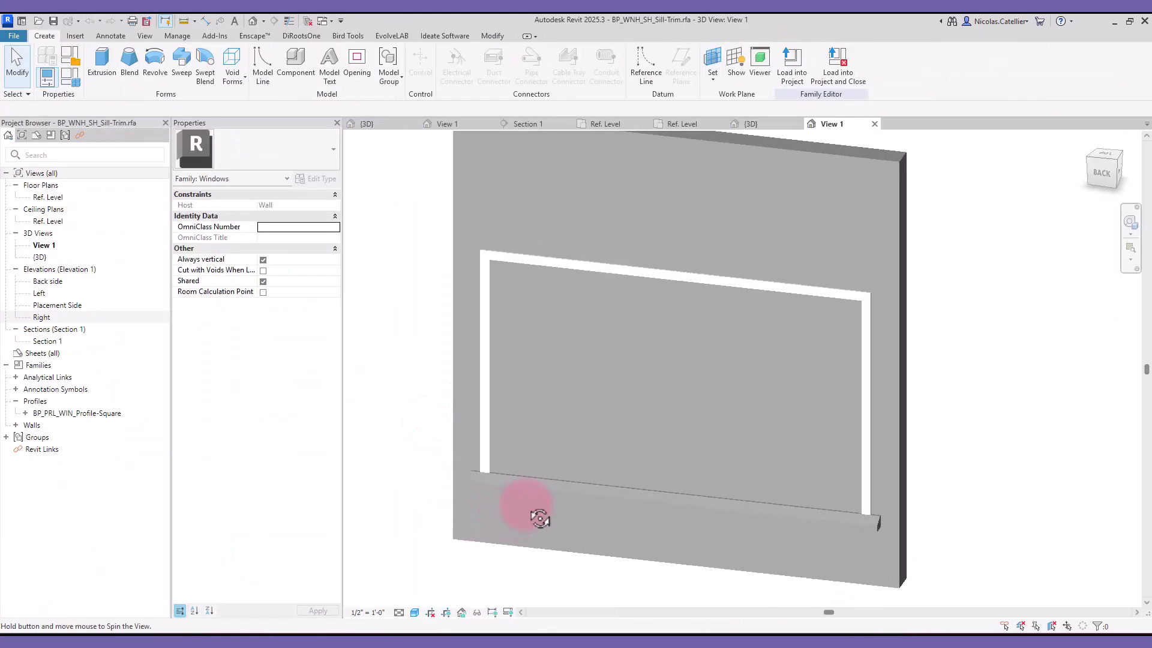
- Orbit the sill-trim family to see its back, then select the brick-header window
{"action": "mouse_move", "coordinate": [973, 547]}
{"action": "middle_mouse_down", "text": "shift"}
{"action": "mouse_move", "coordinate": [761, 541]}
{"action": "mouse_move", "coordinate": [551, 578]}
{"action": "middle_mouse_up", "text": "shift"}
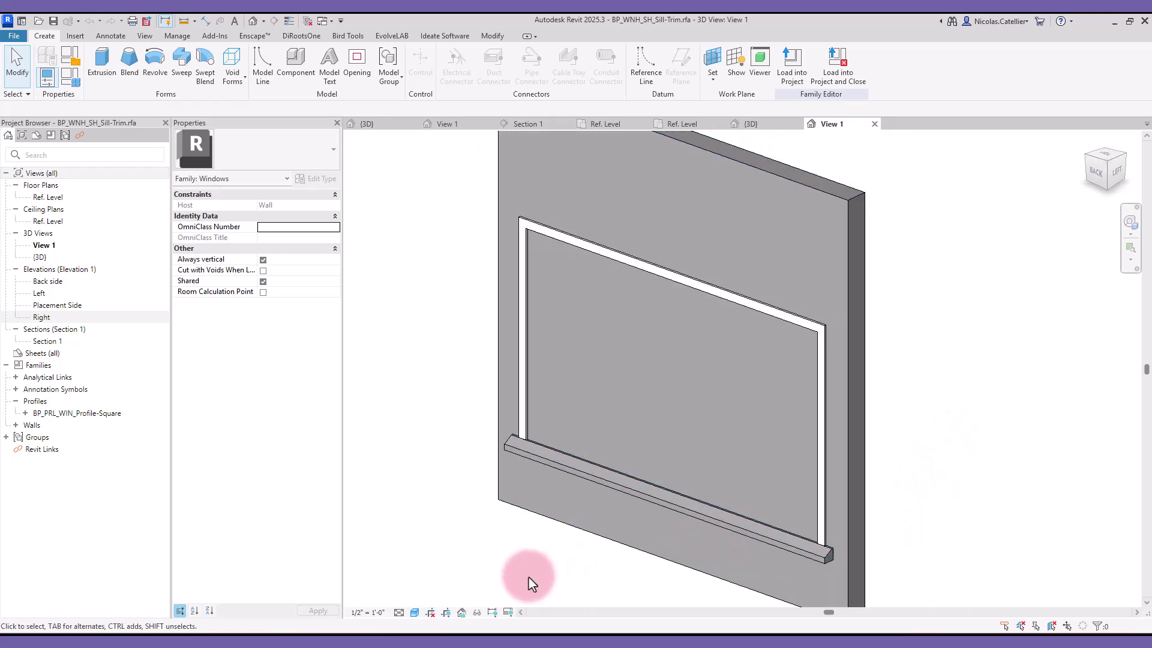
{"action": "scroll", "coordinate": [596, 388], "scroll_direction": "down", "scroll_amount": 3}
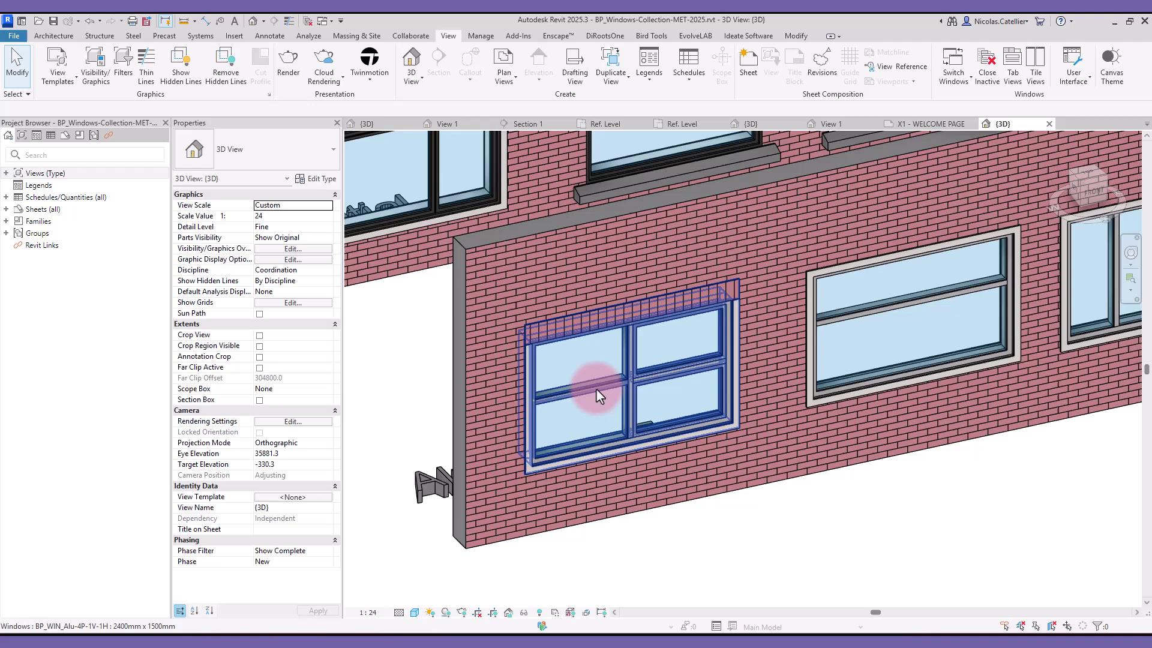
{"action": "scroll", "coordinate": [606, 377], "scroll_direction": "up", "scroll_amount": 3}
{"action": "scroll", "coordinate": [606, 377], "scroll_direction": "up", "scroll_amount": 2}
{"action": "scroll", "coordinate": [550, 318], "scroll_direction": "down", "scroll_amount": 2}
{"action": "scroll", "coordinate": [605, 260], "scroll_direction": "up", "scroll_amount": 2}
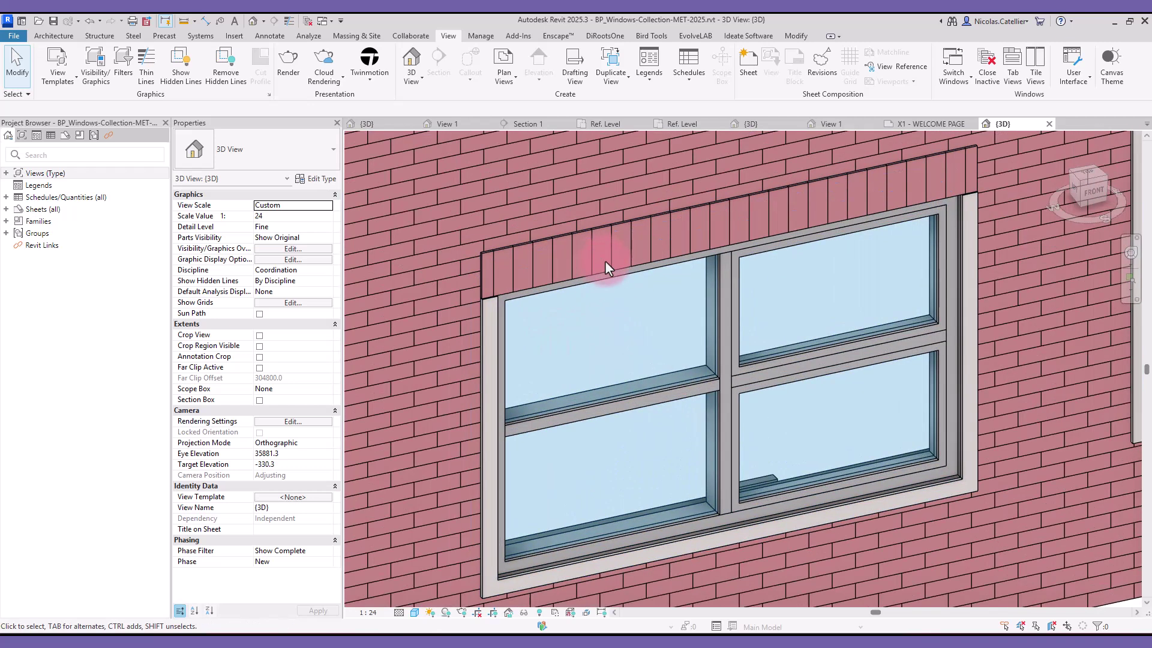
{"action": "left_click", "coordinate": [610, 267]}
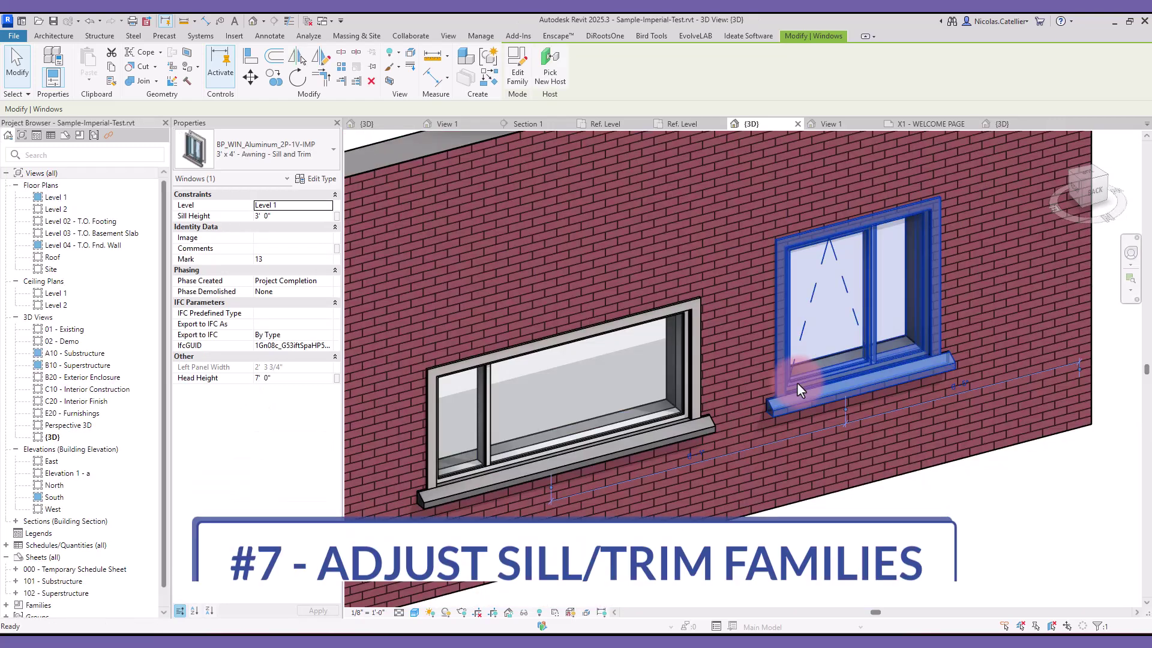
- Set the awning window's Exterior Trim Width to 0' 4" and deselect the window
{"action": "left_click", "coordinate": [317, 178]}
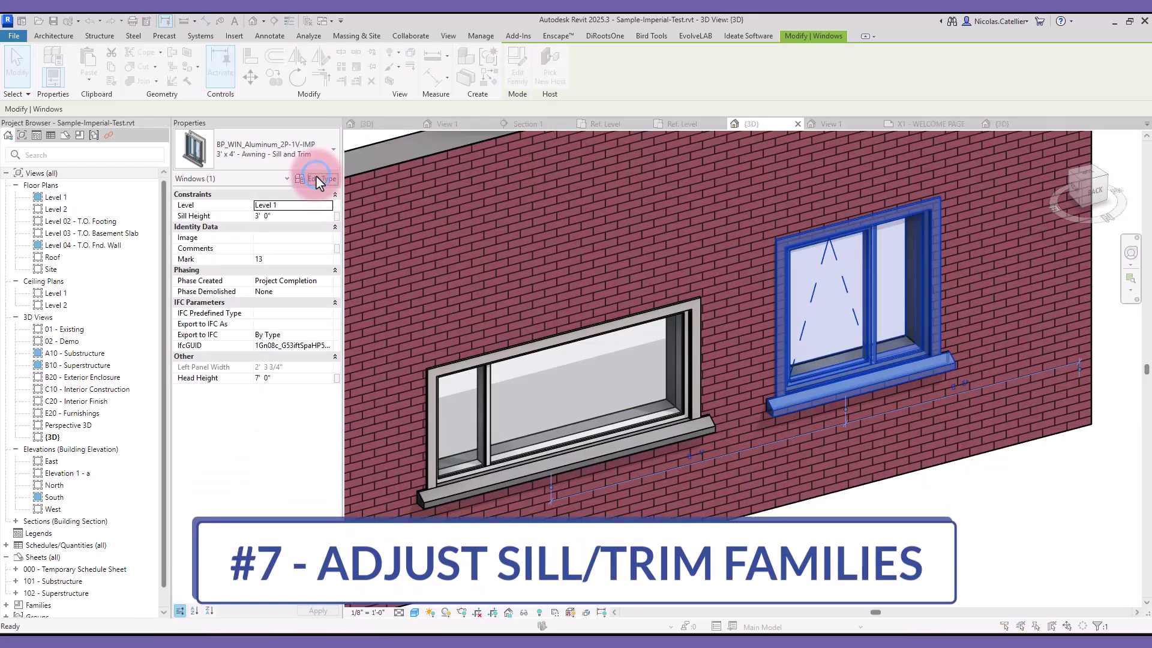
{"action": "left_click", "coordinate": [267, 388]}
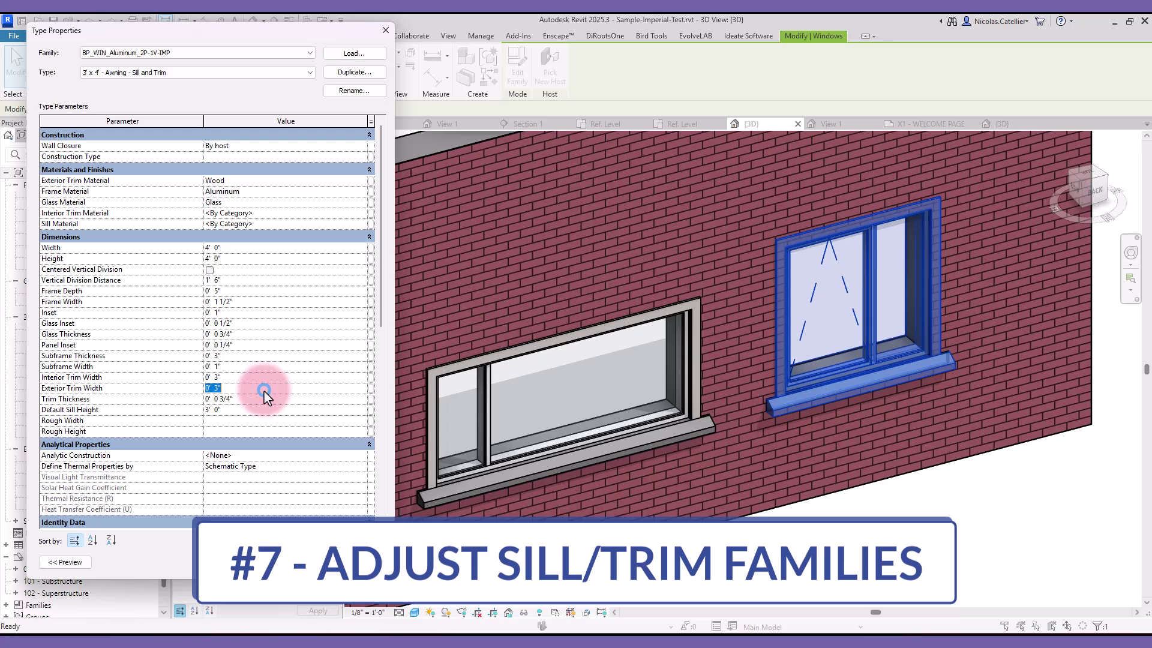
{"action": "type", "text": "0 4"}
{"action": "key", "text": "Return"}
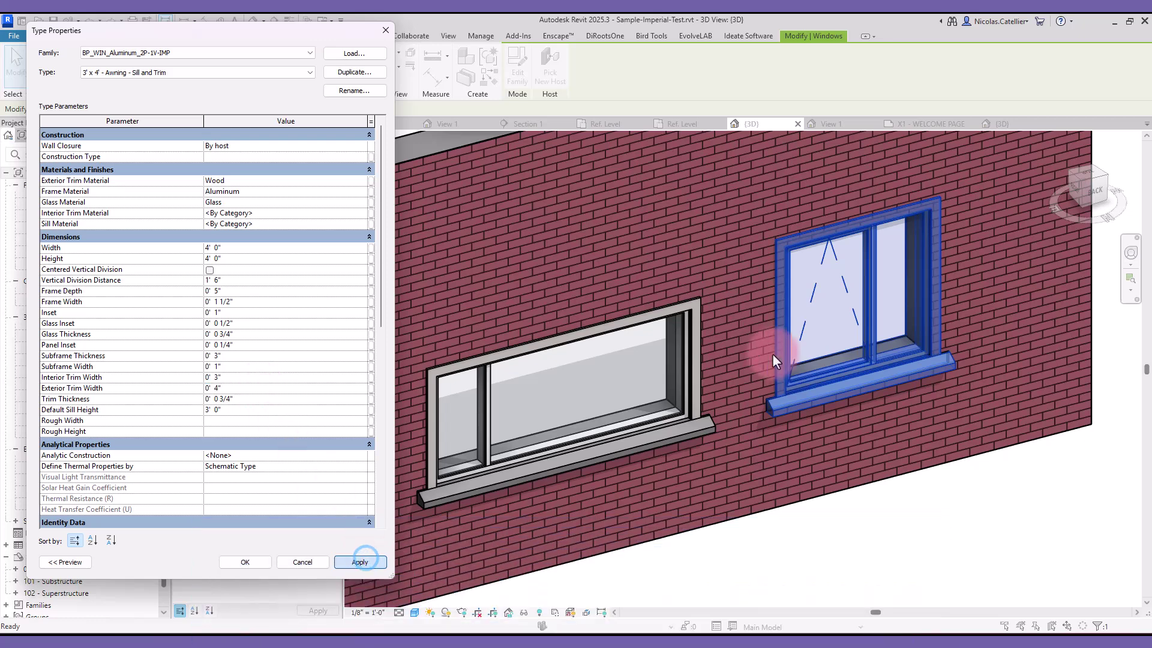
{"action": "left_click", "coordinate": [243, 566]}
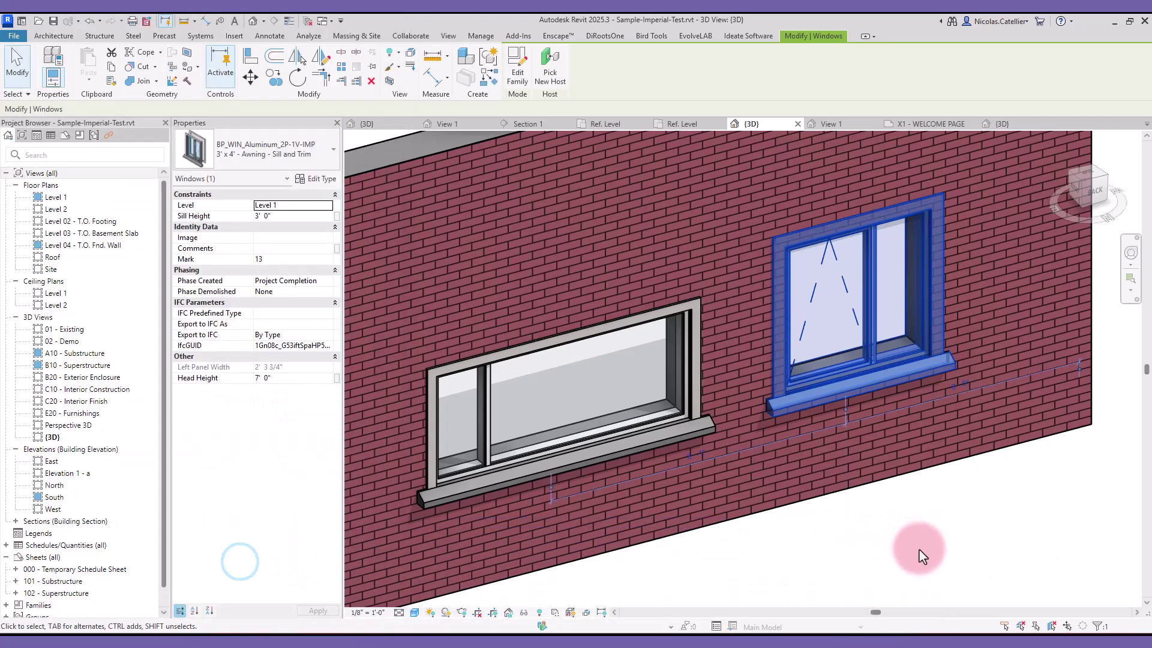
{"action": "left_click", "coordinate": [913, 546]}
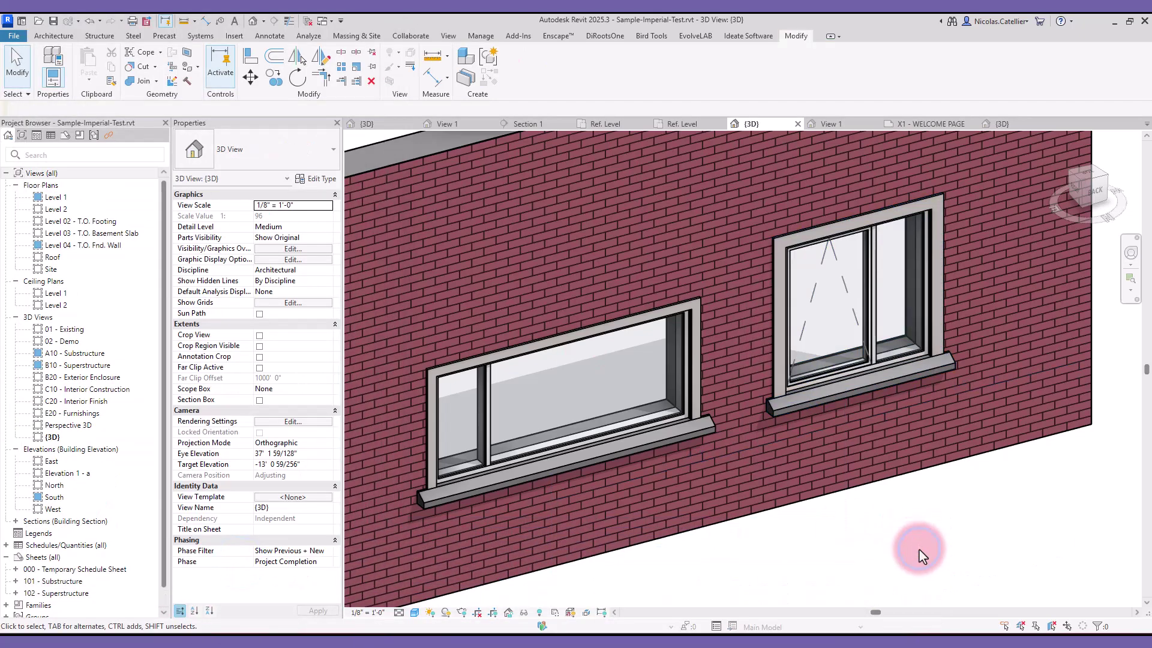
- Give the right window's nested sill type 6" depth, 10" extension and 8" height
{"action": "left_click", "coordinate": [778, 404]}
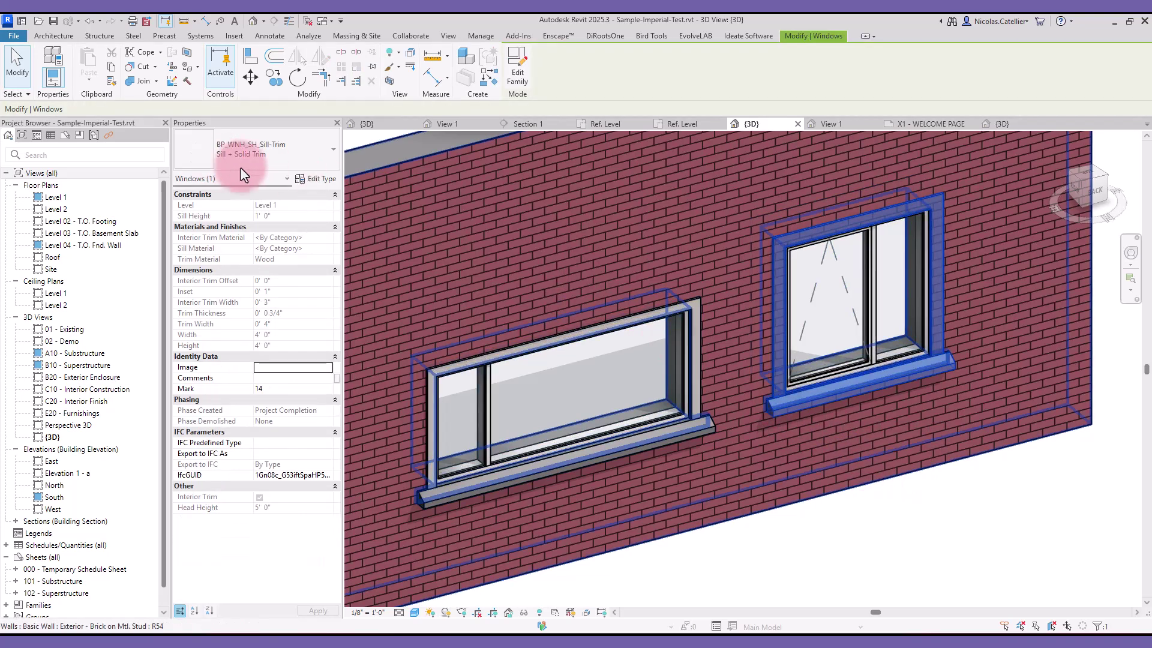
{"action": "left_click", "coordinate": [317, 179]}
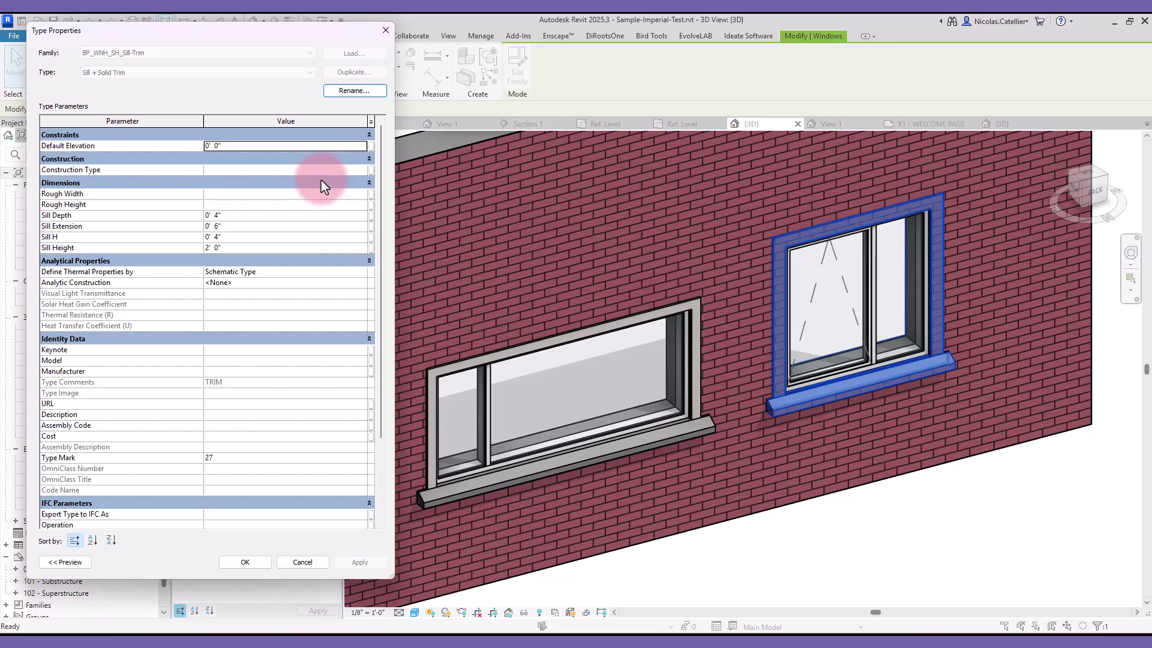
{"action": "left_click", "coordinate": [267, 216]}
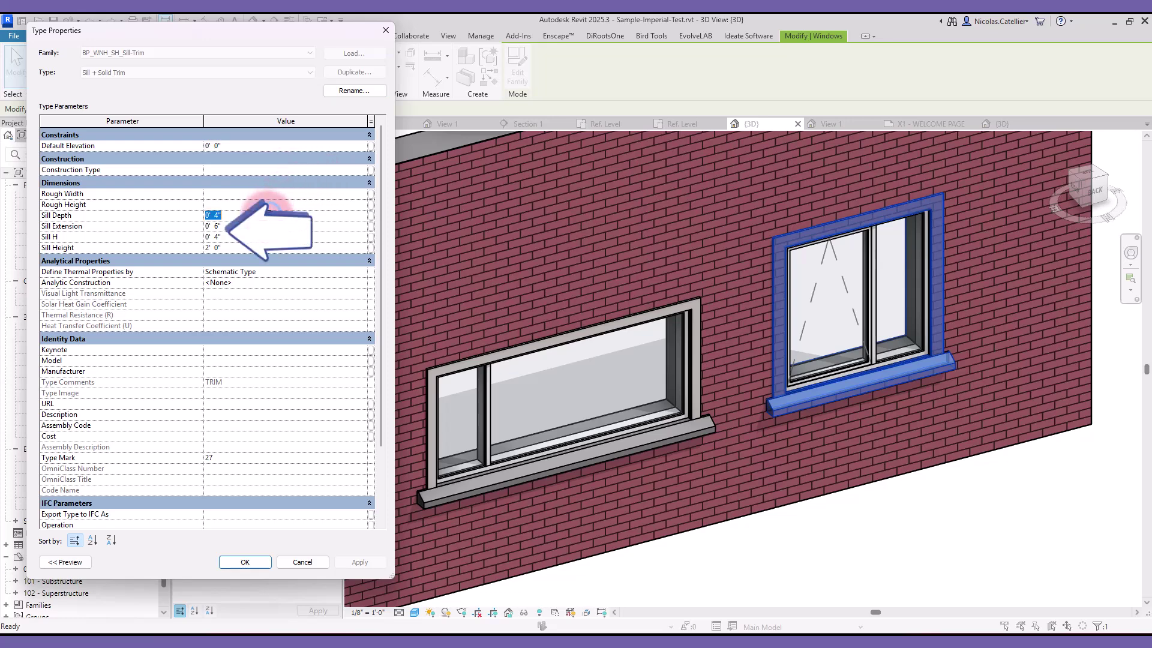
{"action": "type", "text": "6"}
{"action": "key", "text": "Tab"}
{"action": "type", "text": "10"}
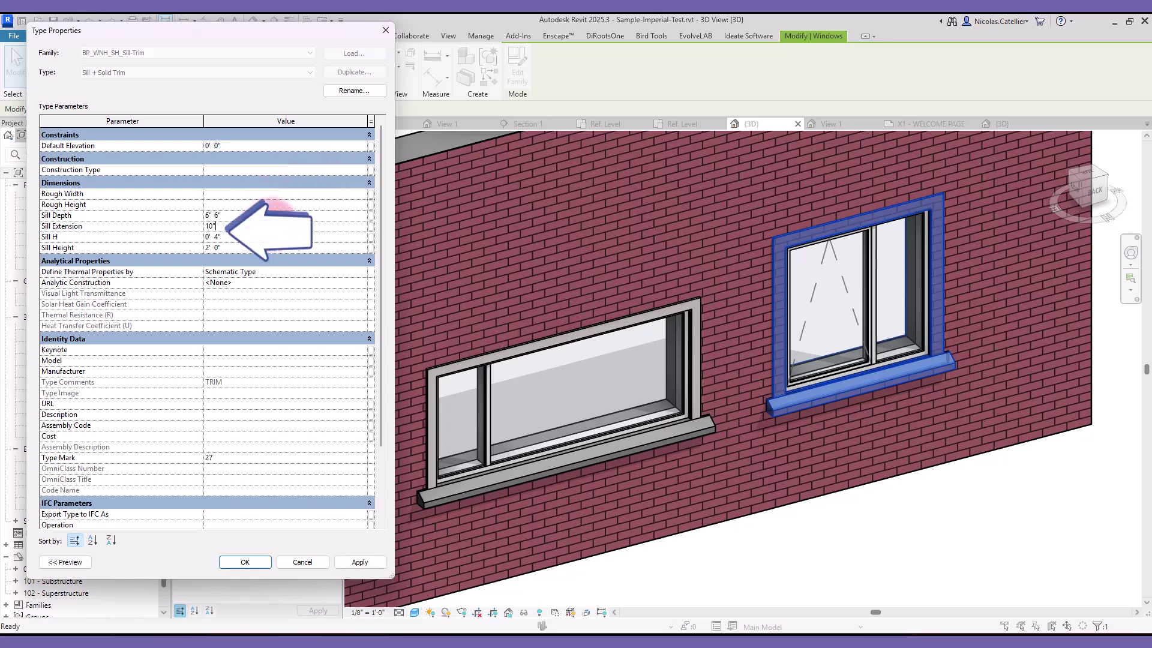
{"action": "key", "text": "Tab"}
{"action": "type", "text": "8\""}
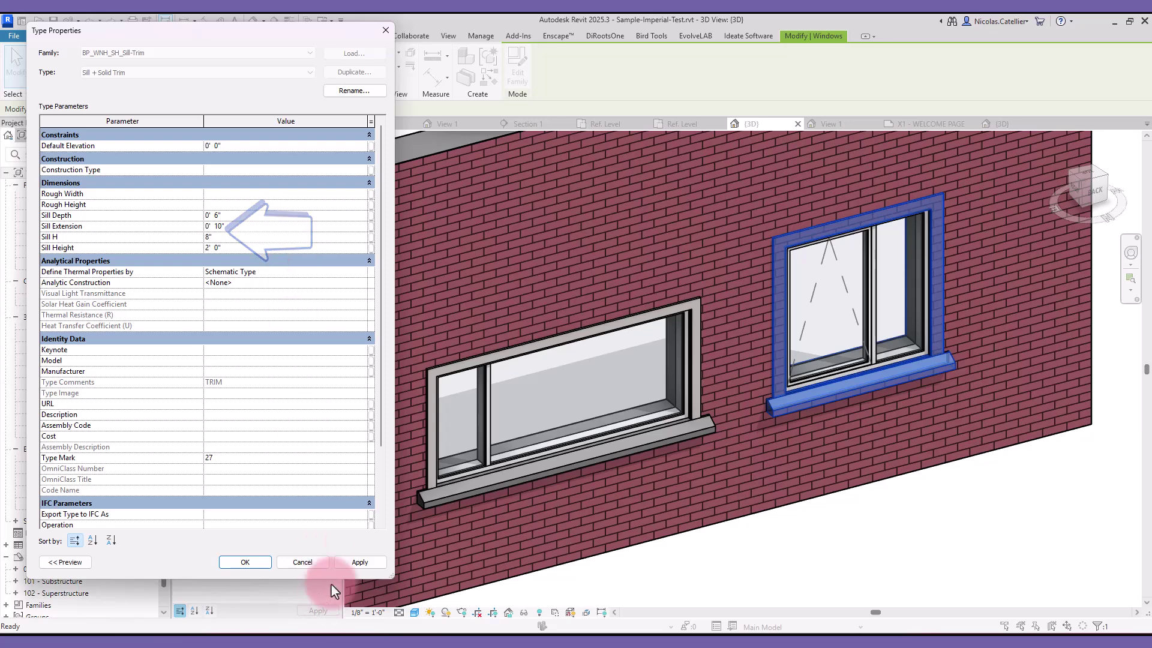
{"action": "left_click", "coordinate": [359, 561]}
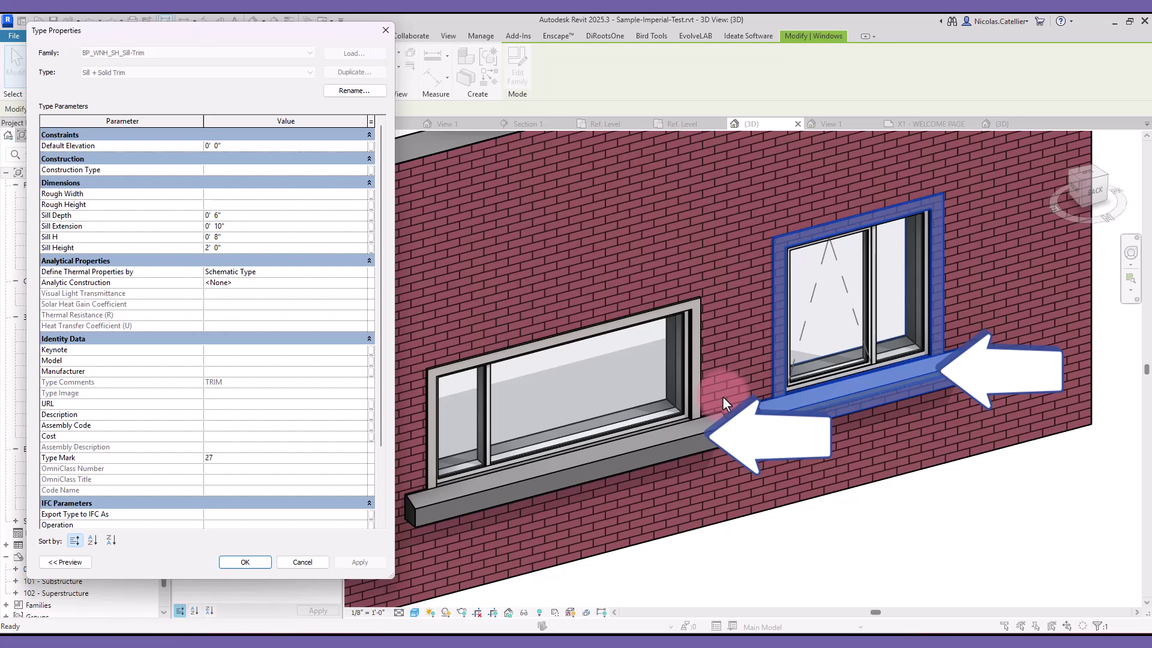
{"action": "left_click", "coordinate": [231, 561]}
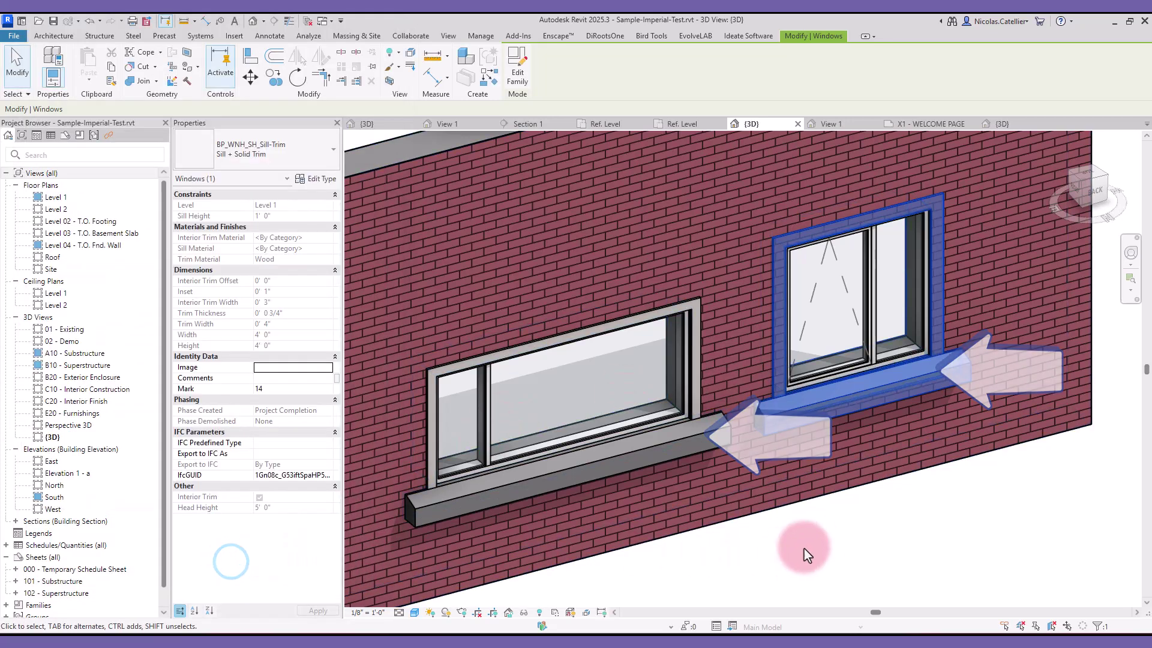
- Clear the selection so the four-window sample wall is shown unselected
{"action": "left_click", "coordinate": [810, 548]}
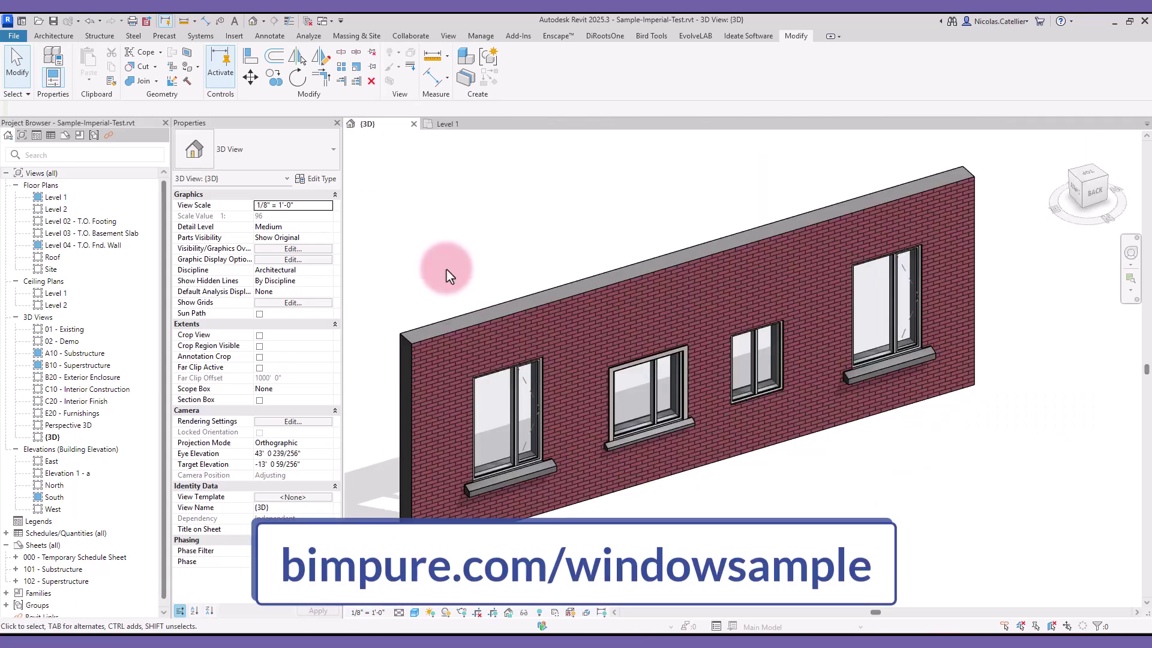
- Select the casement window at the left end of the Windows Collection wall
{"action": "left_click", "coordinate": [535, 392]}
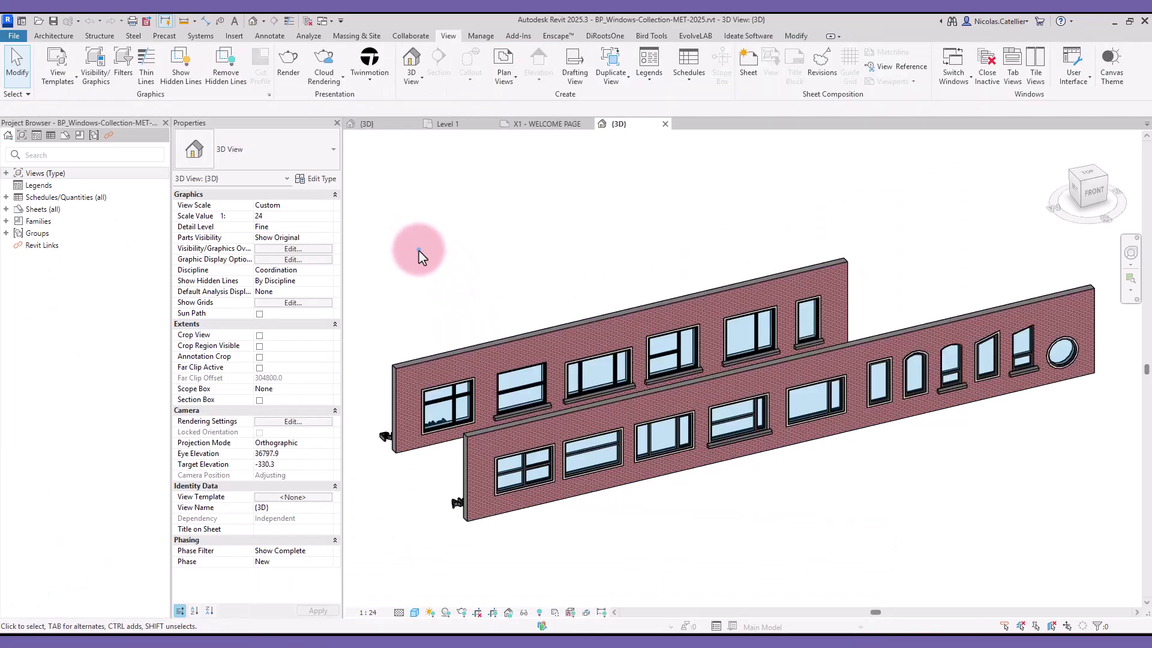
{"action": "left_click", "coordinate": [419, 256]}
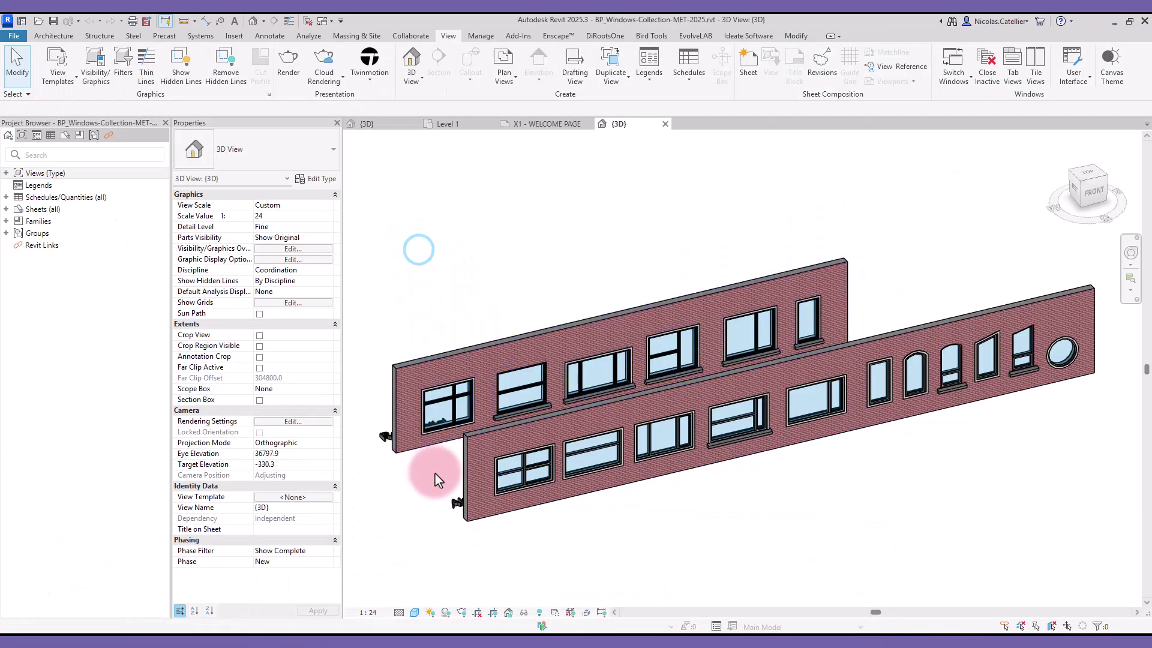